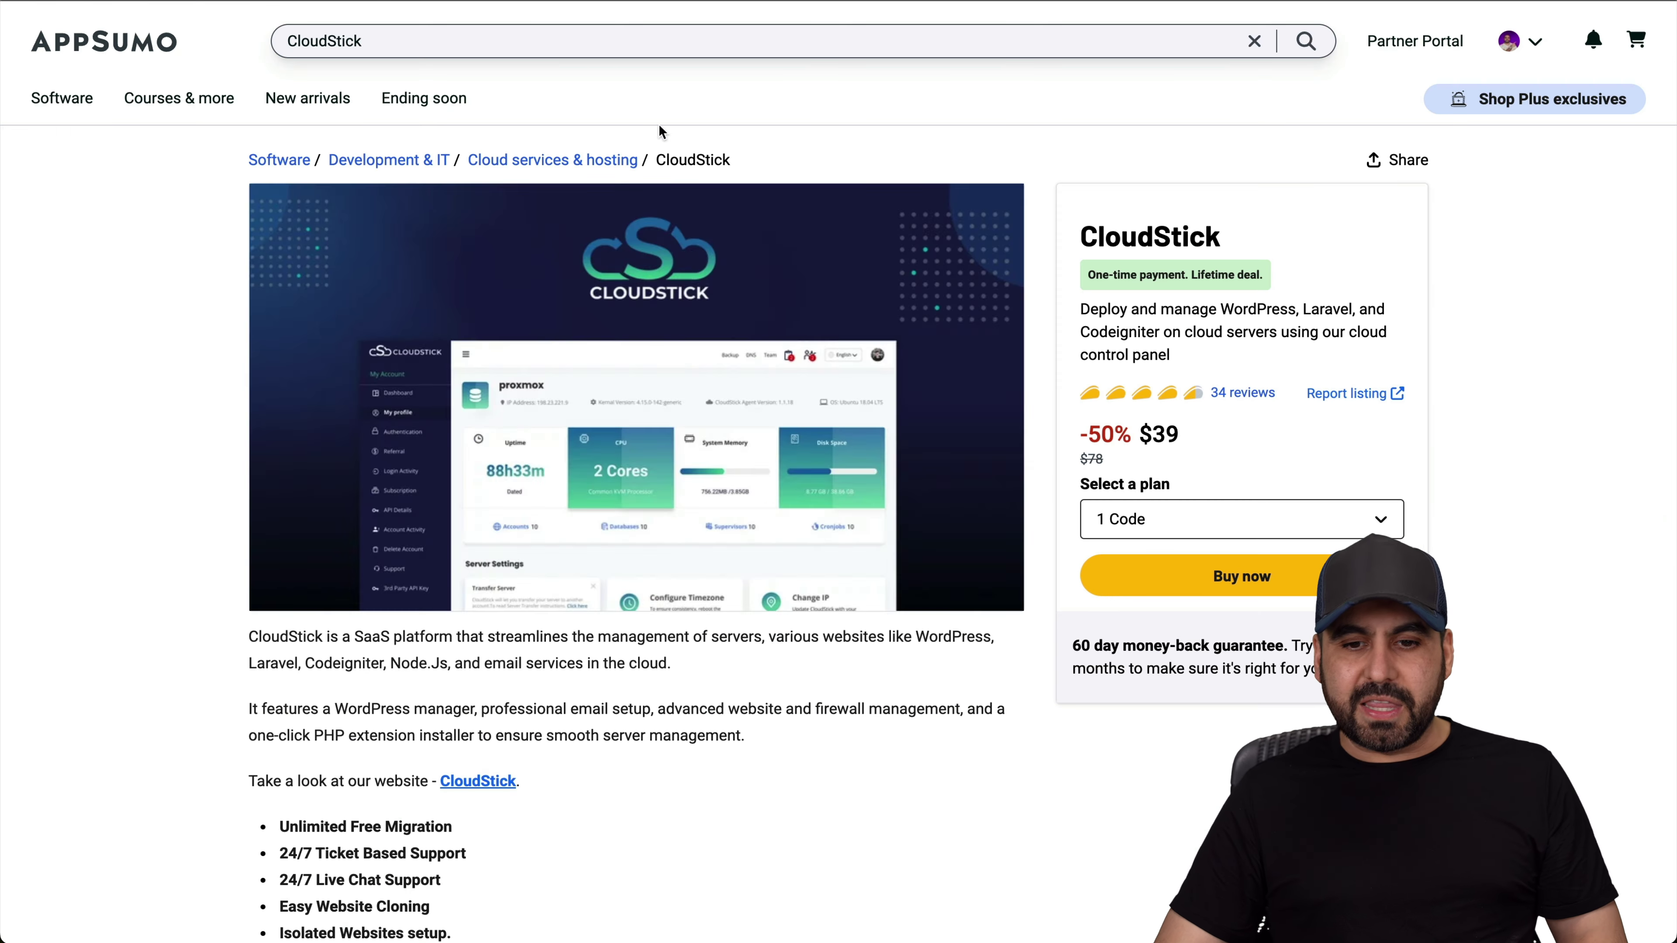
Step: Scroll to the plan comparison and highlight Plan 1's 1-server limit and 5 GB free backup
scroll(1235, 460, "down", 1)
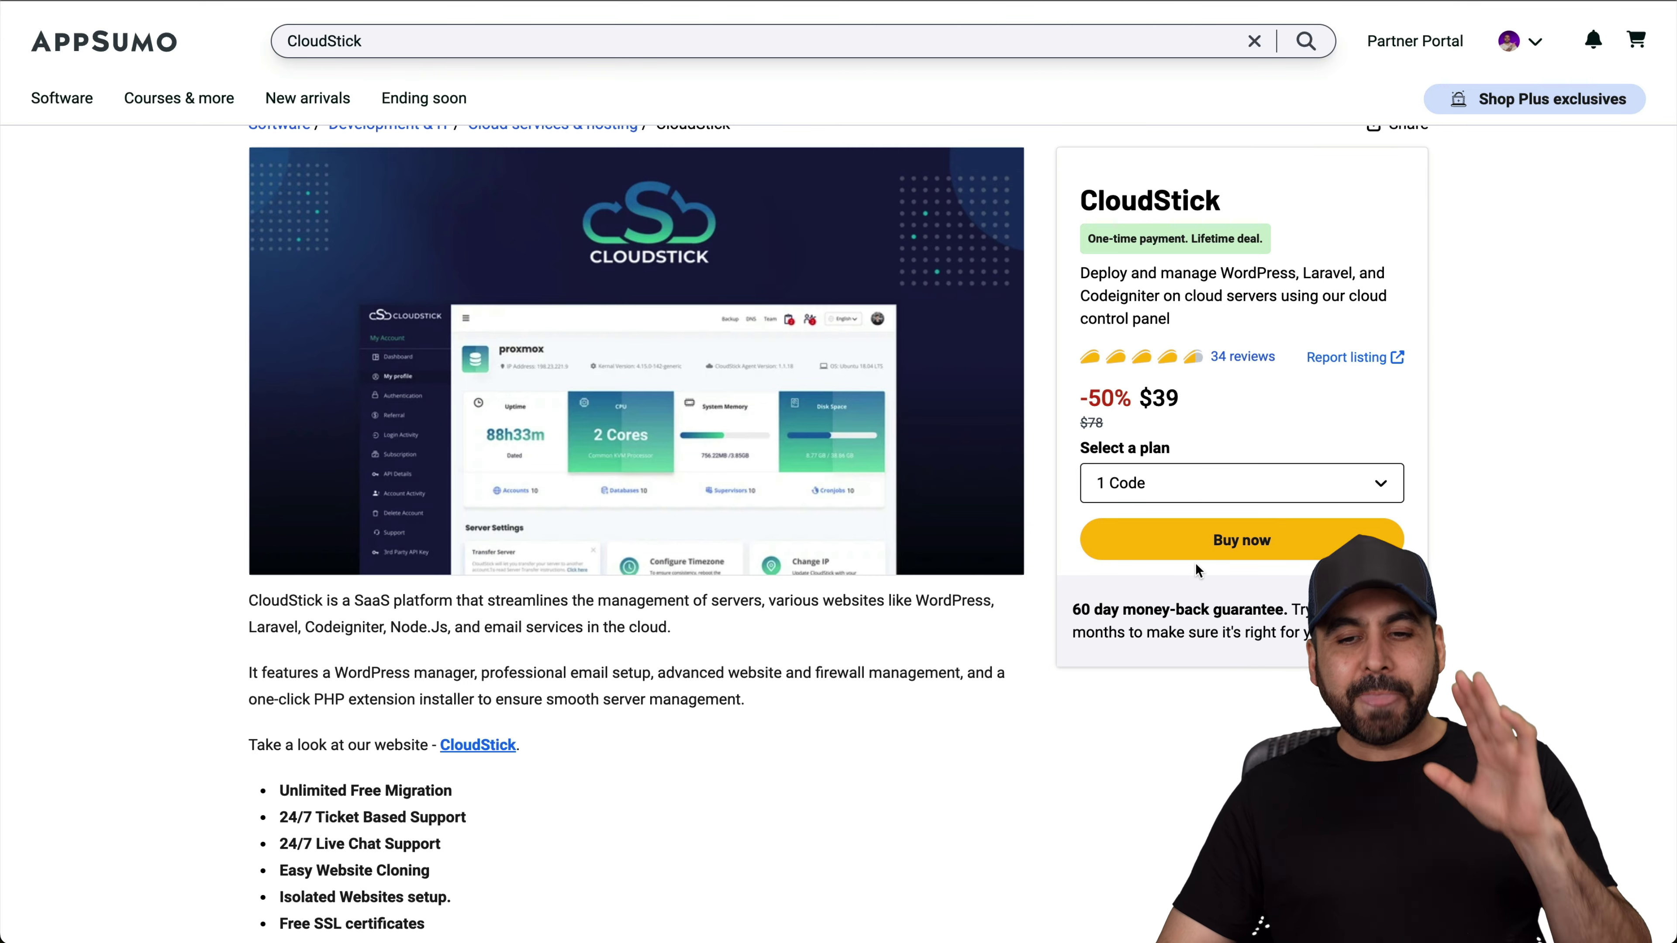
scroll(1187, 683, "down", 20)
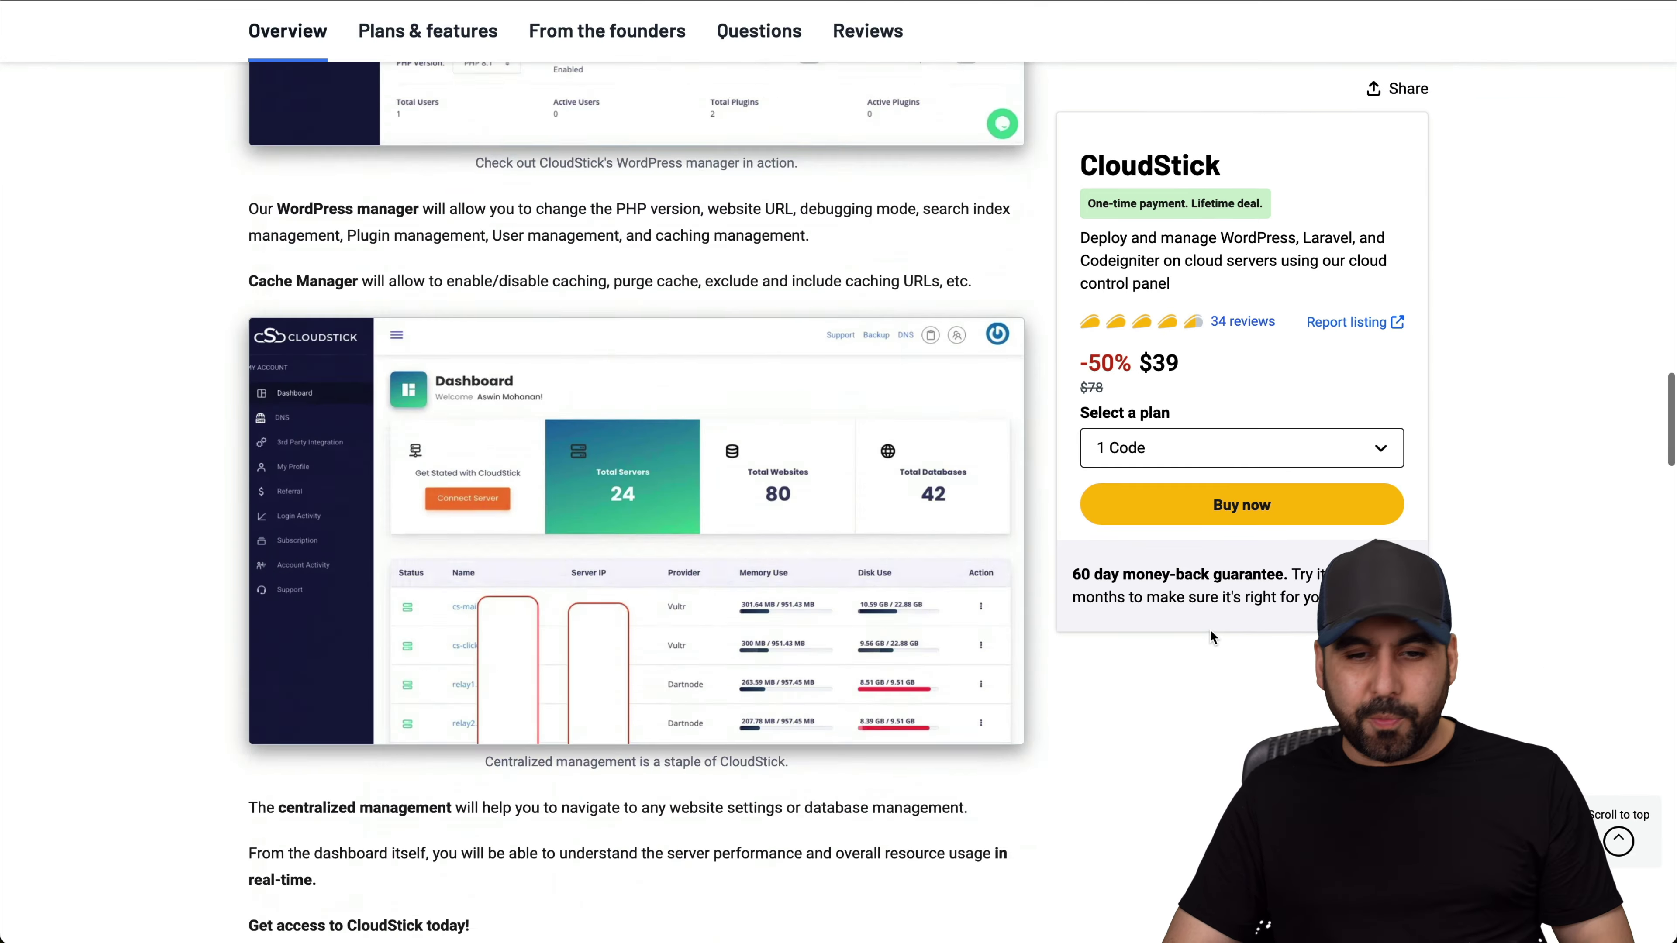
scroll(1209, 629, "down", 4)
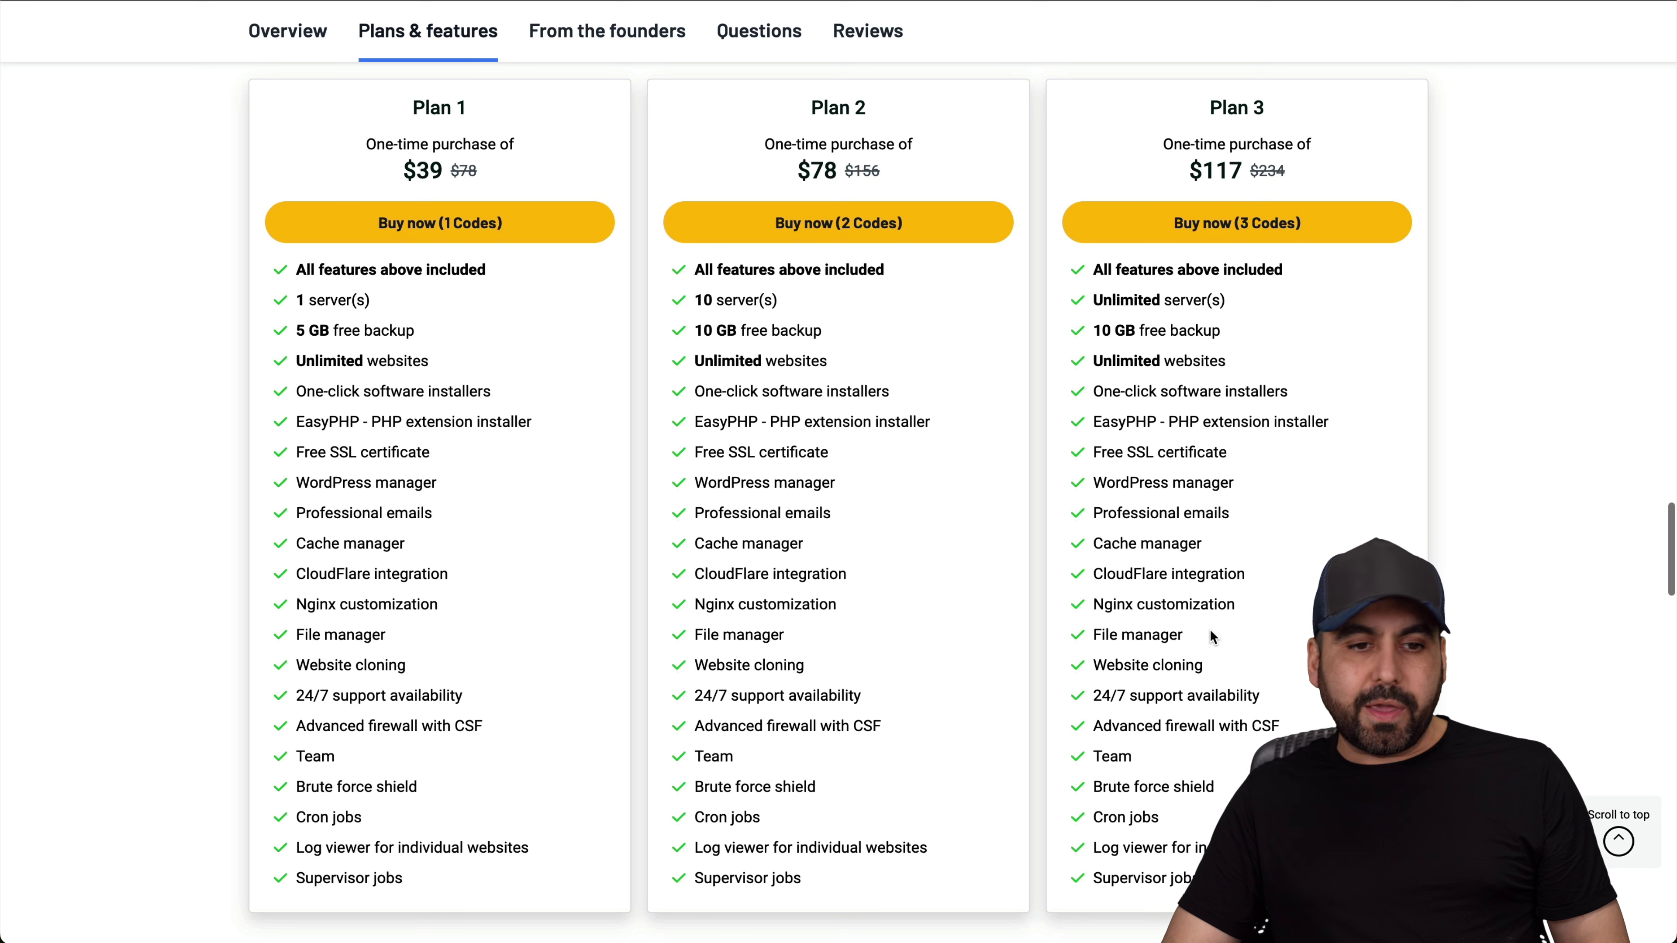
triple_click(410, 303)
left_click(411, 299)
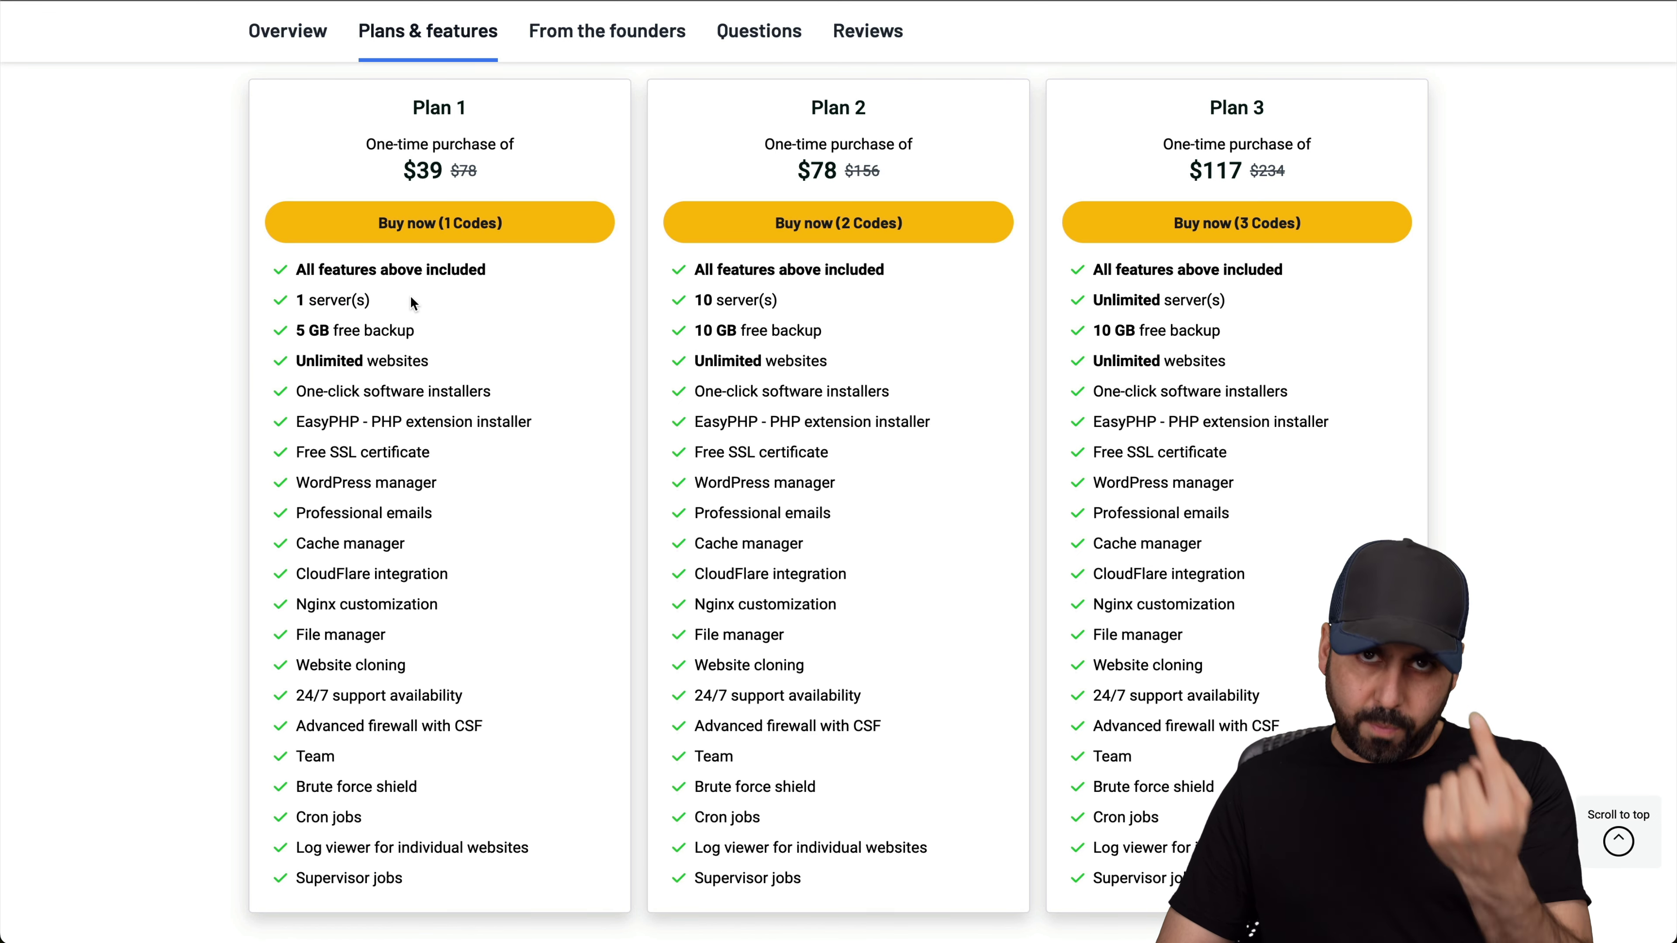
triple_click(416, 329)
left_click(417, 329)
Step: Highlight Plan 1's Unlimited websites and Professional emails, then Plan 3's Unlimited servers
left_click_drag(294, 362, 454, 367)
left_click(454, 367)
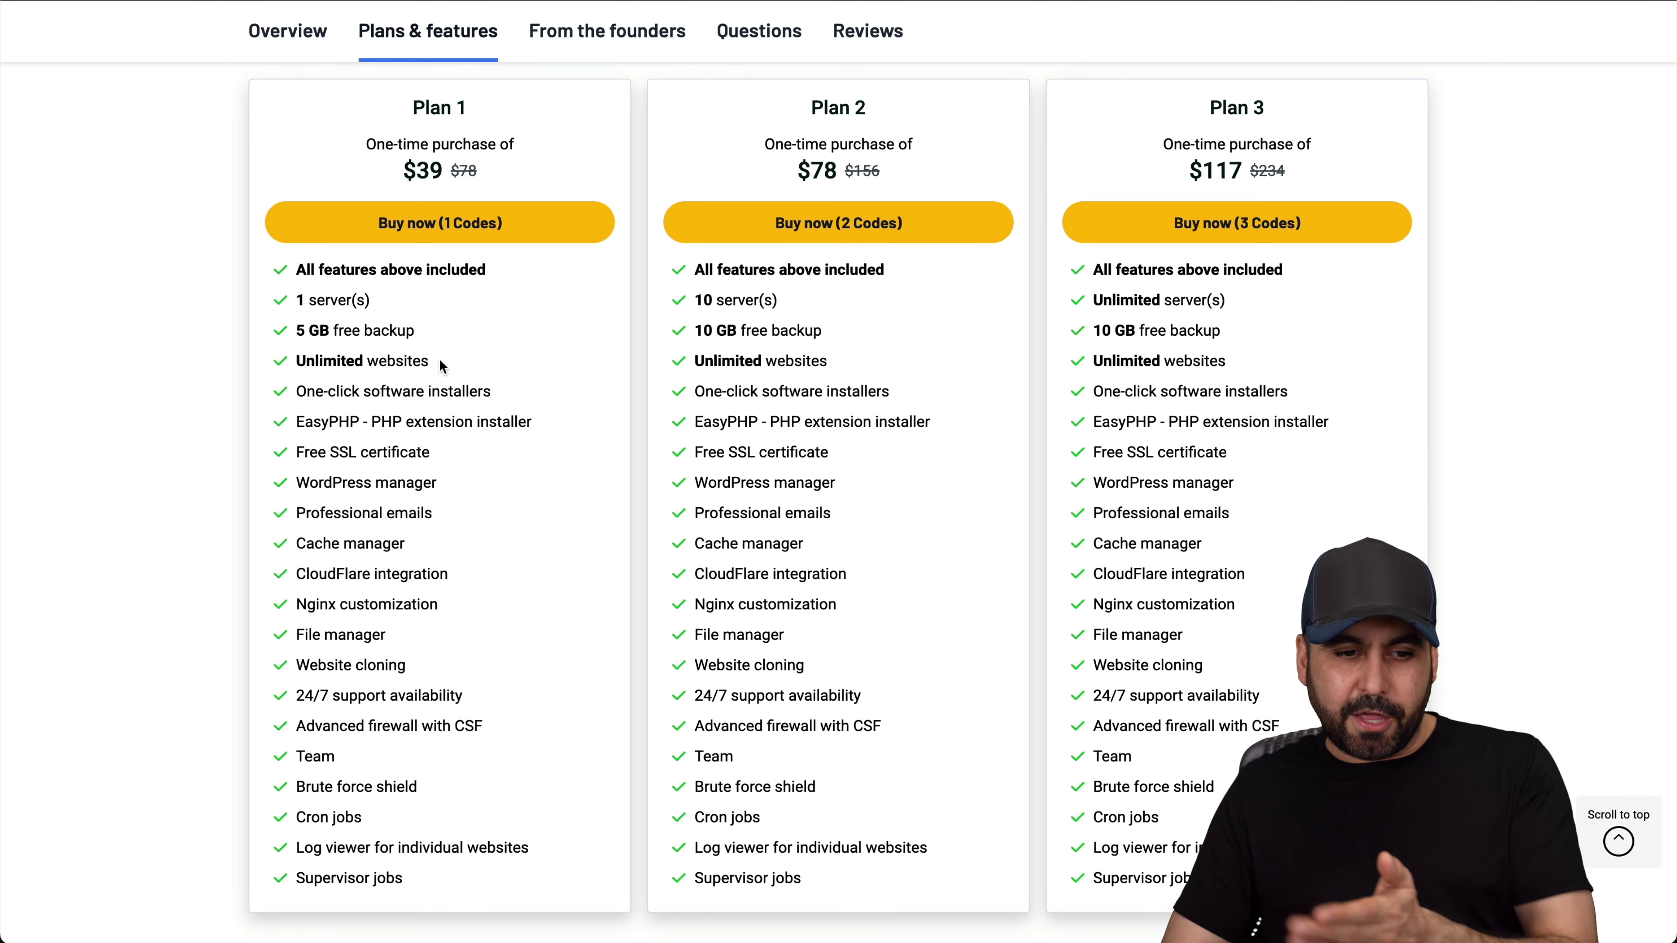
left_click_drag(289, 518, 473, 518)
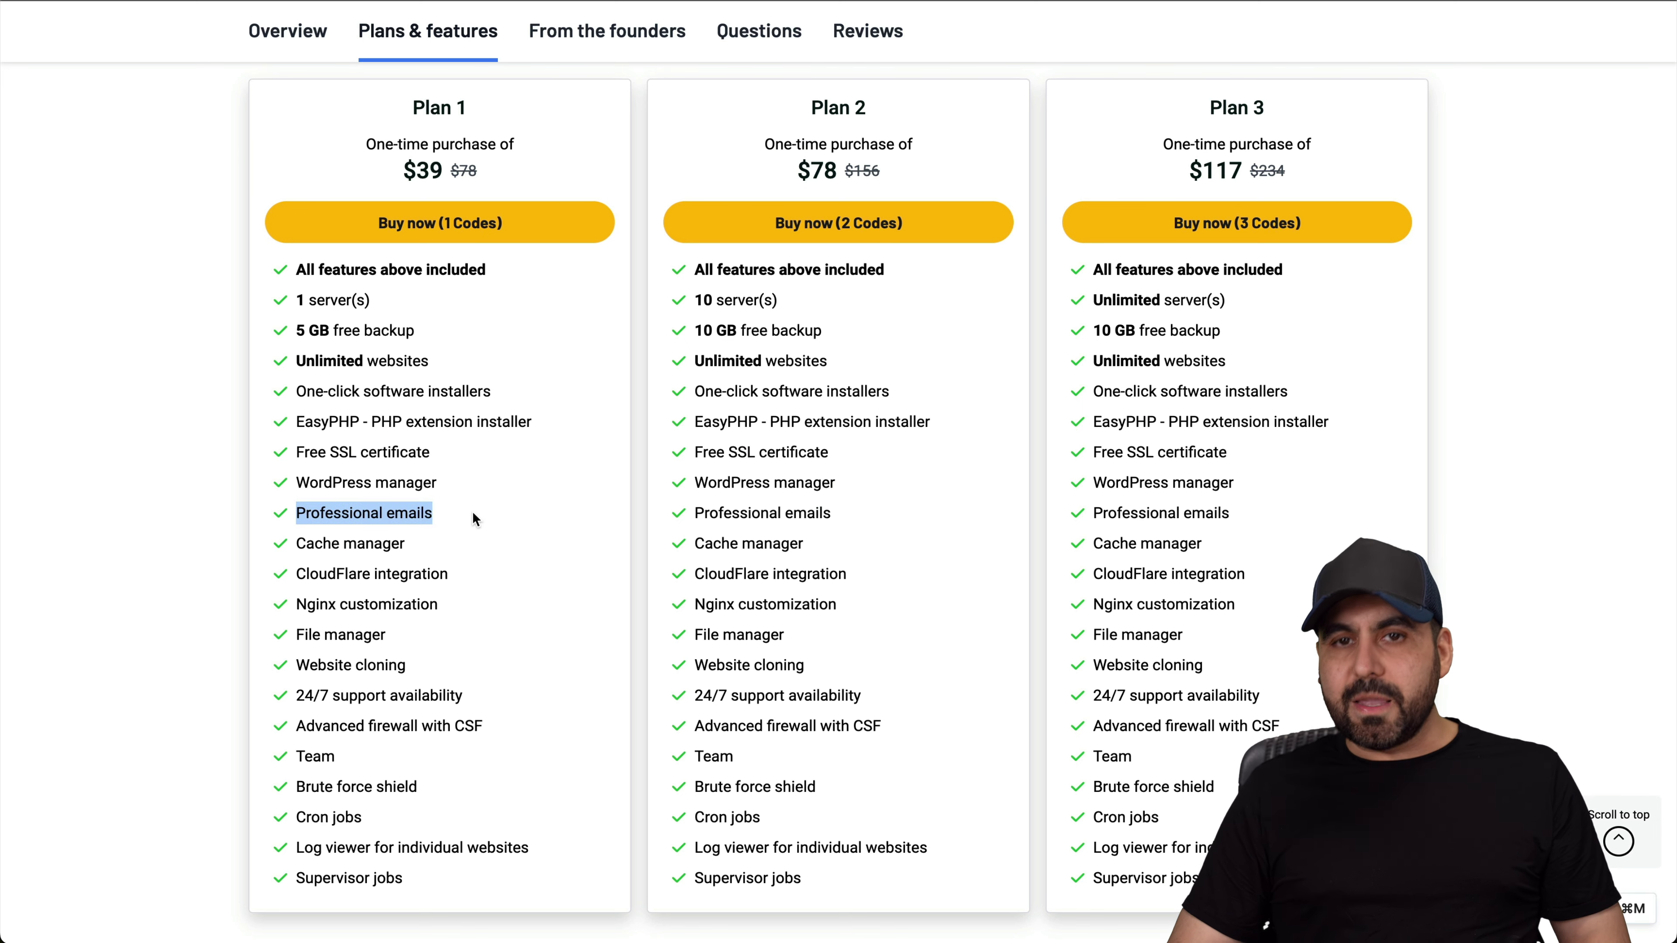
left_click(474, 520)
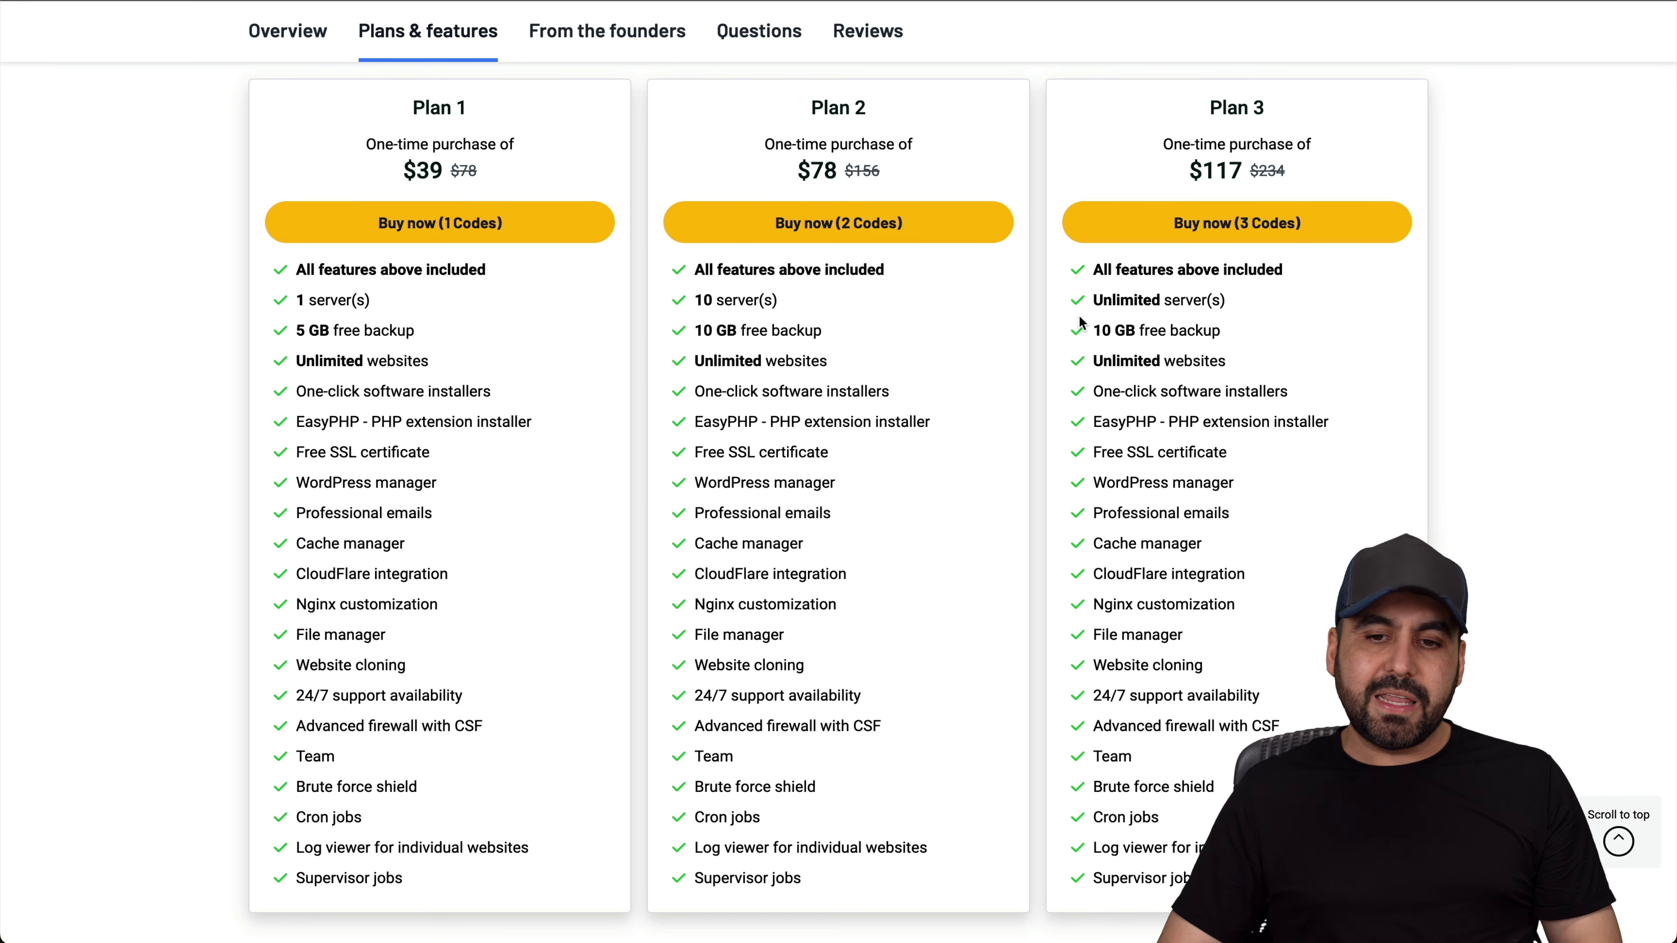
left_click_drag(1083, 300, 1423, 293)
left_click(1423, 293)
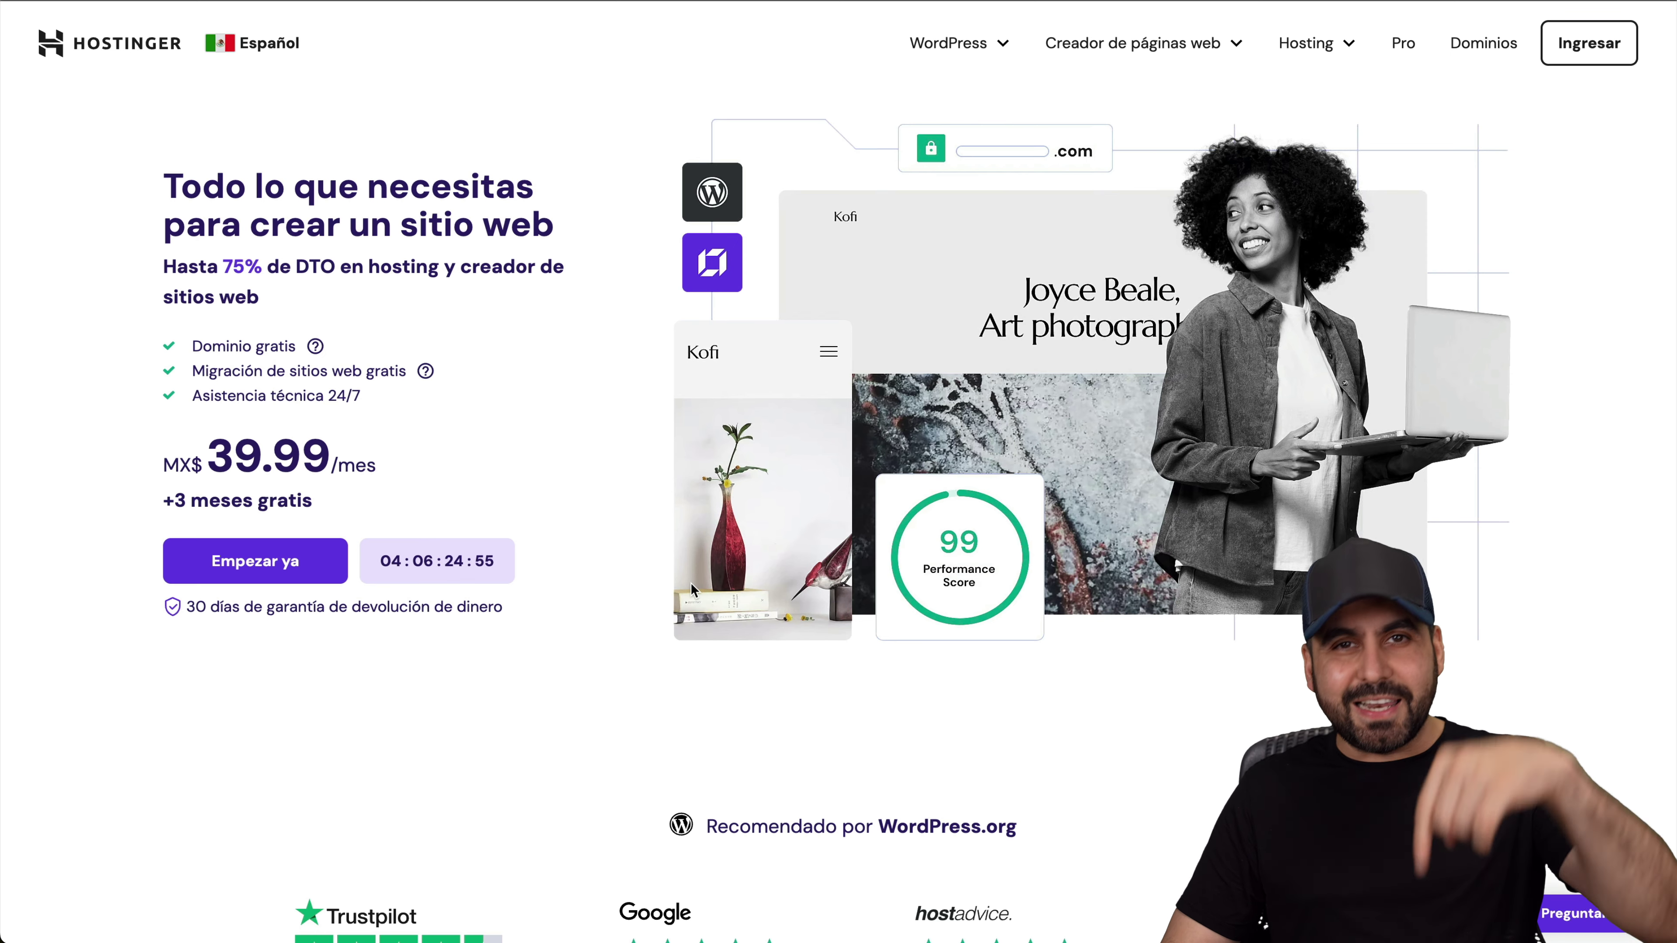
Step: Go to Hostinger's VPS hosting offers and choose the KVM 2 plan
mouse_move(1304, 59)
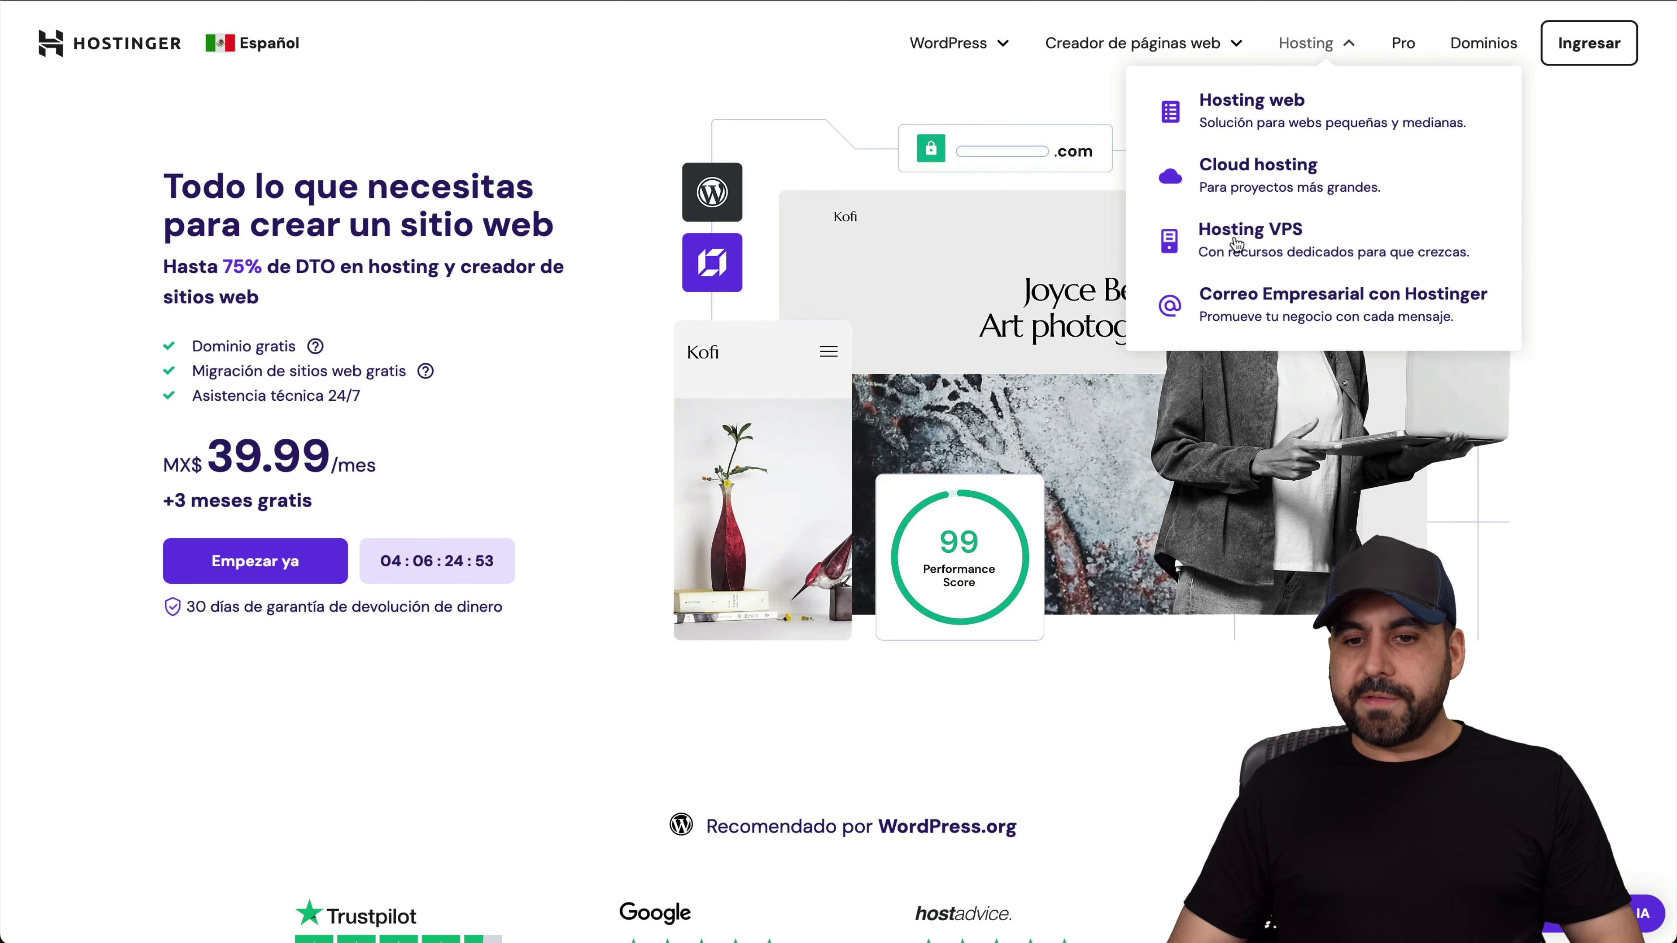
left_click(1221, 241)
scroll(1028, 580, "down", 1)
scroll(1029, 579, "down", 10)
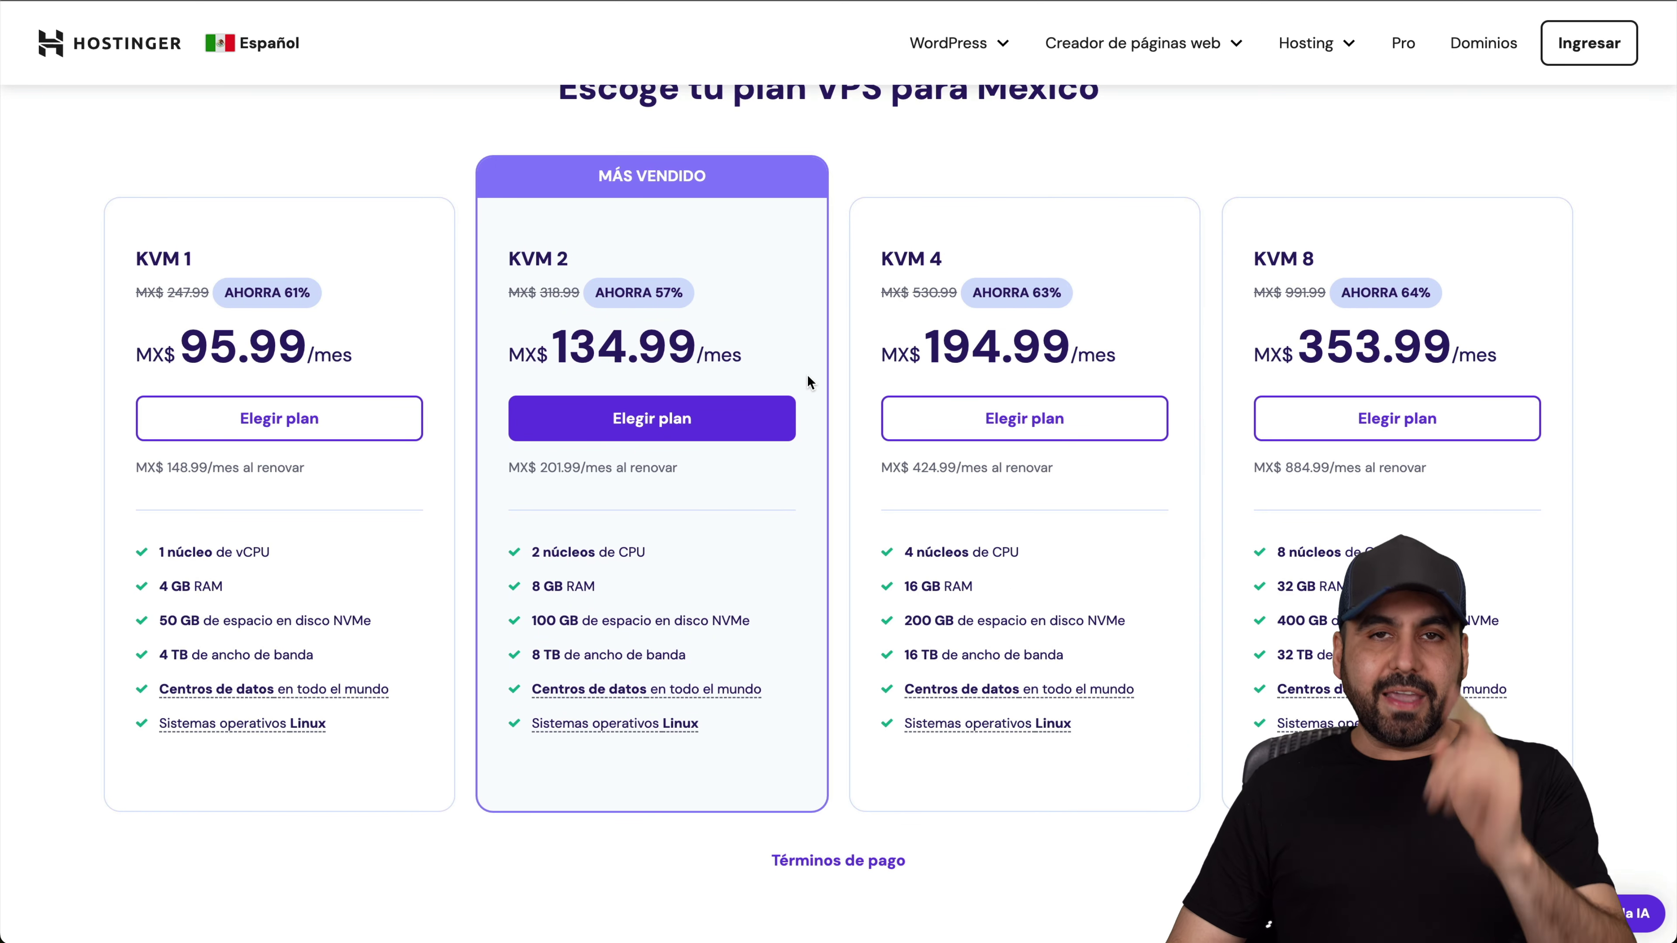
left_click_drag(503, 260, 573, 258)
left_click(573, 258)
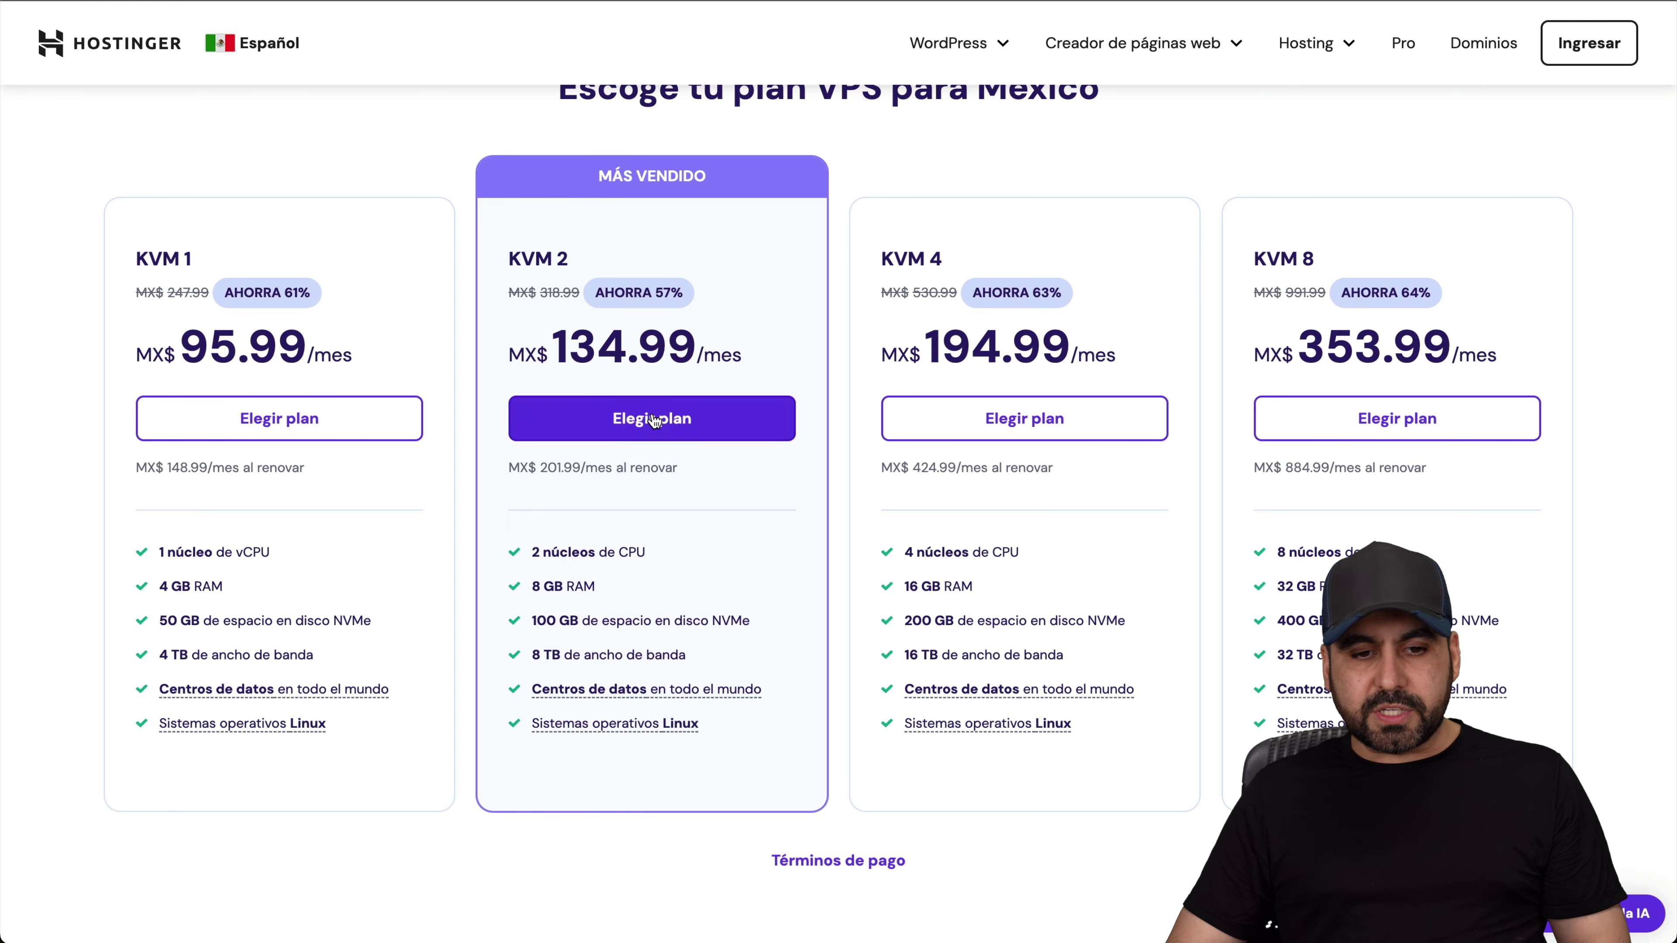
left_click(699, 429)
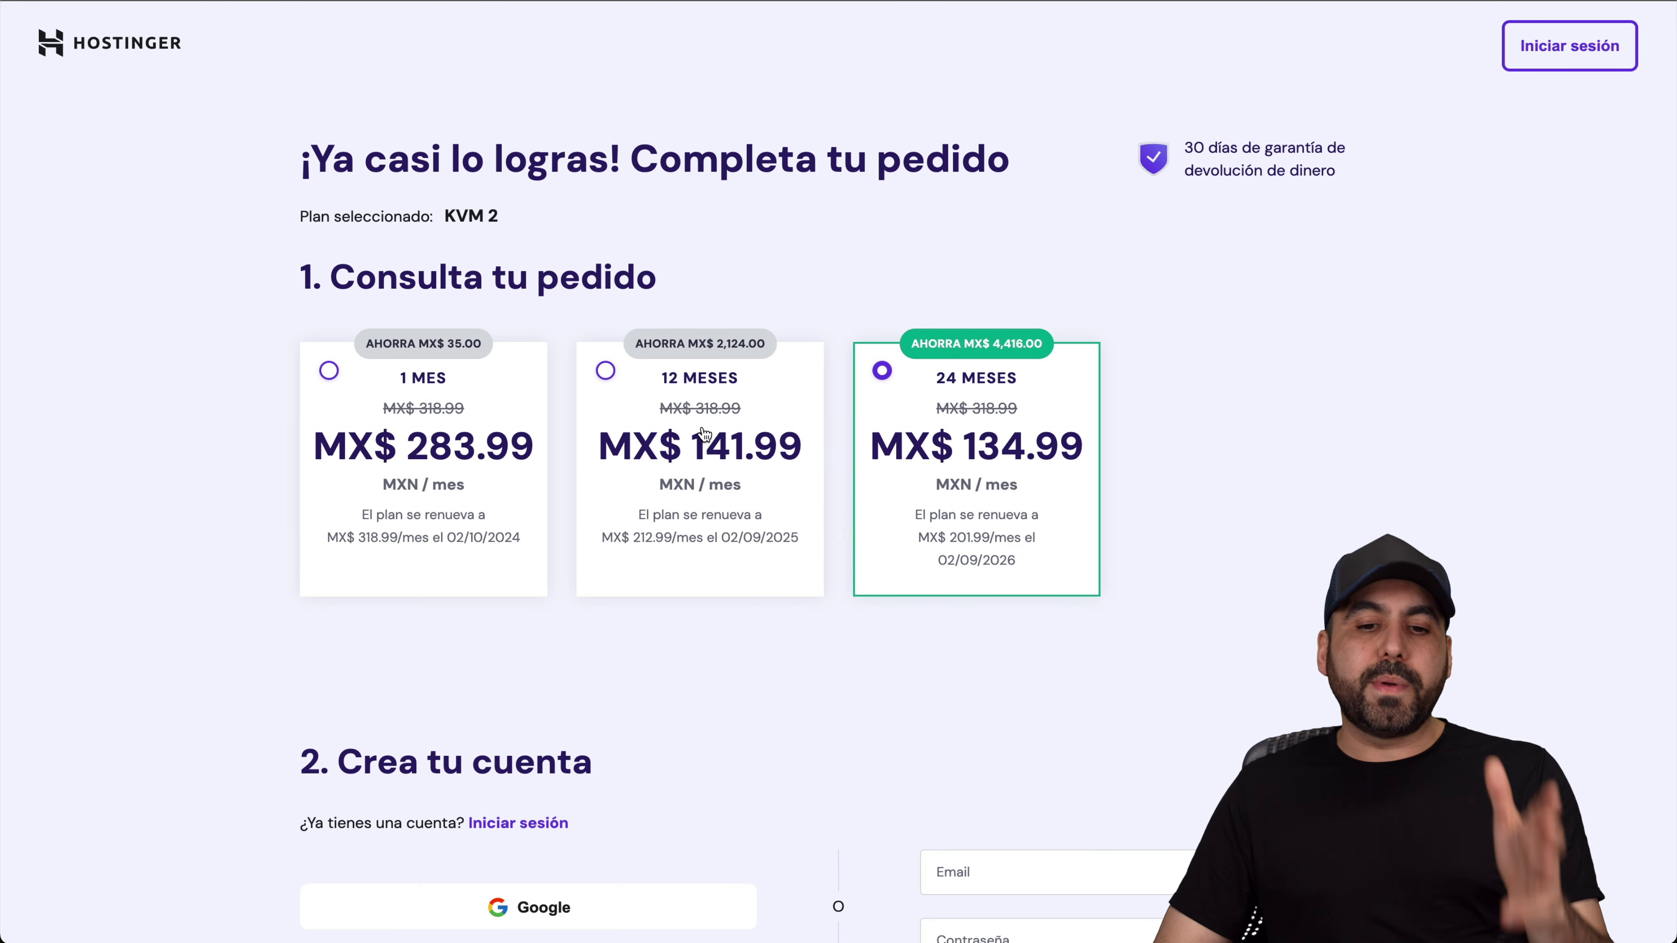
Step: Apply the discount coupon SAASMASTER to the KVM 2 order
scroll(1221, 597, "down", 1)
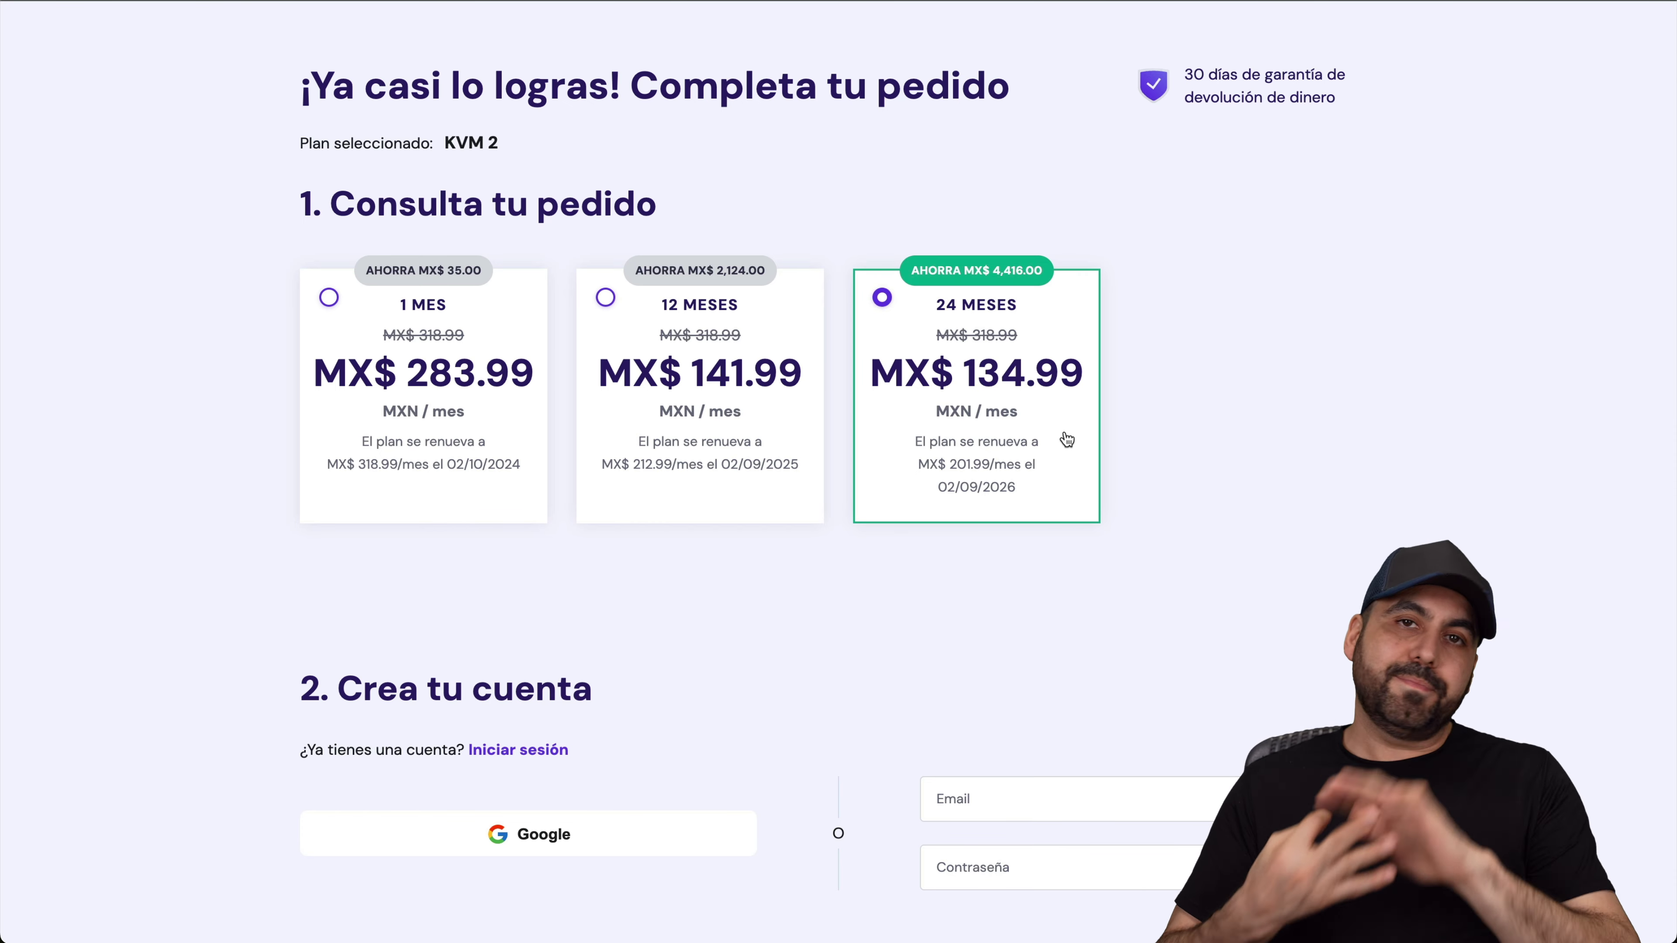
scroll(1067, 440, "down", 15)
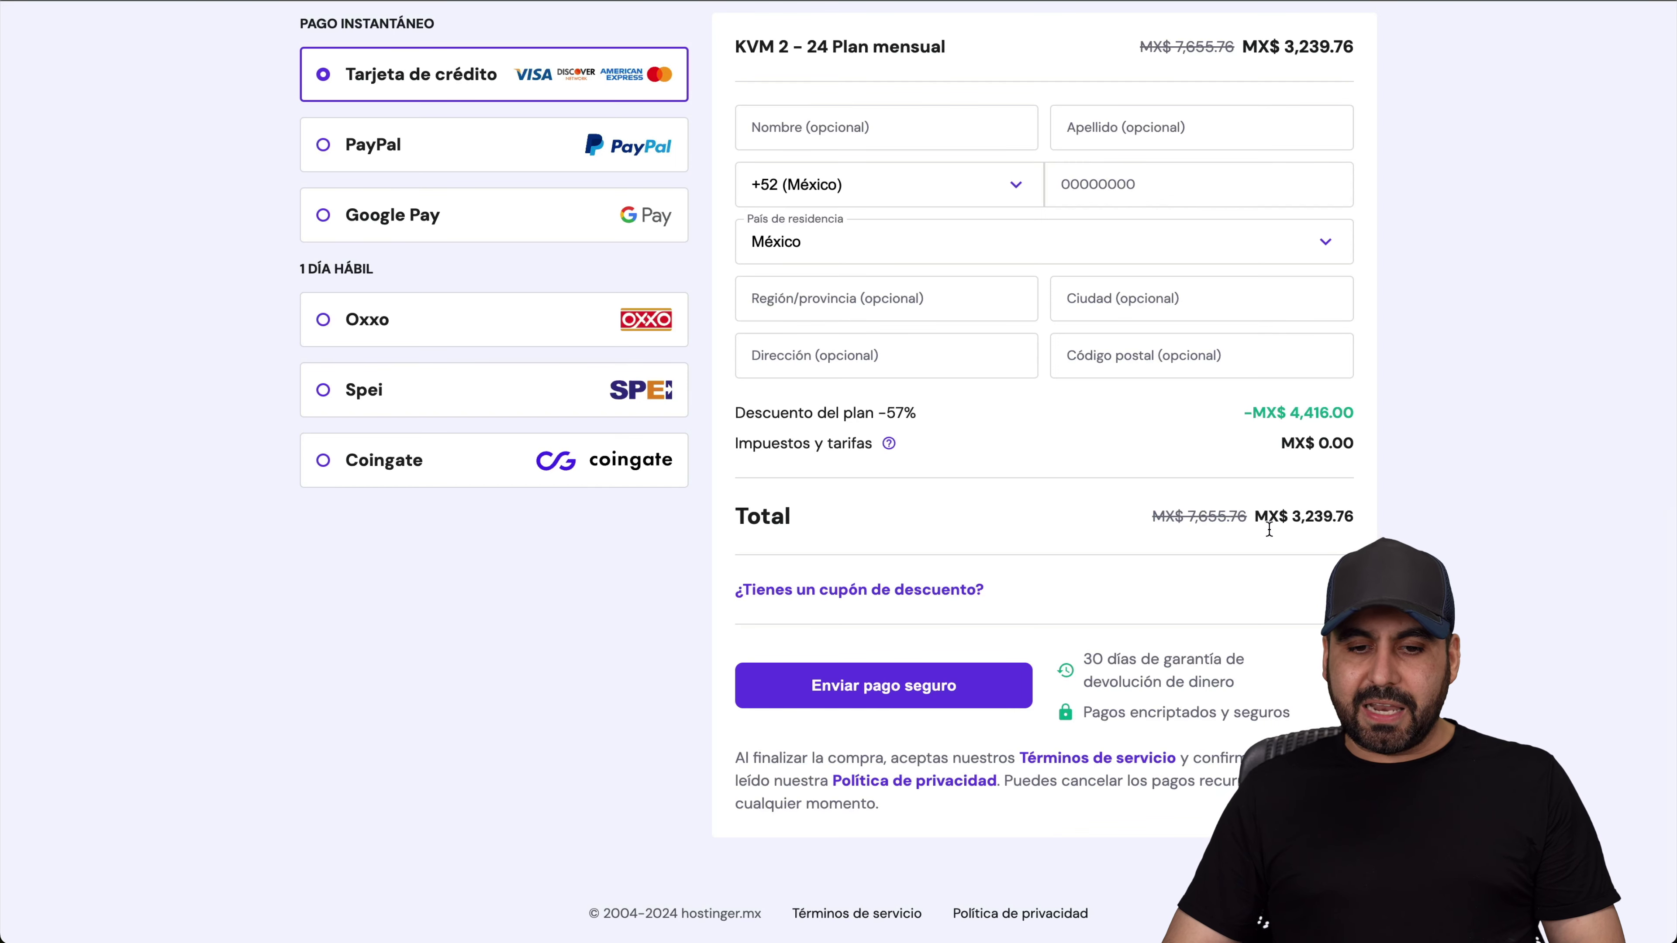
left_click(922, 590)
left_click(884, 646)
type("SAAS")
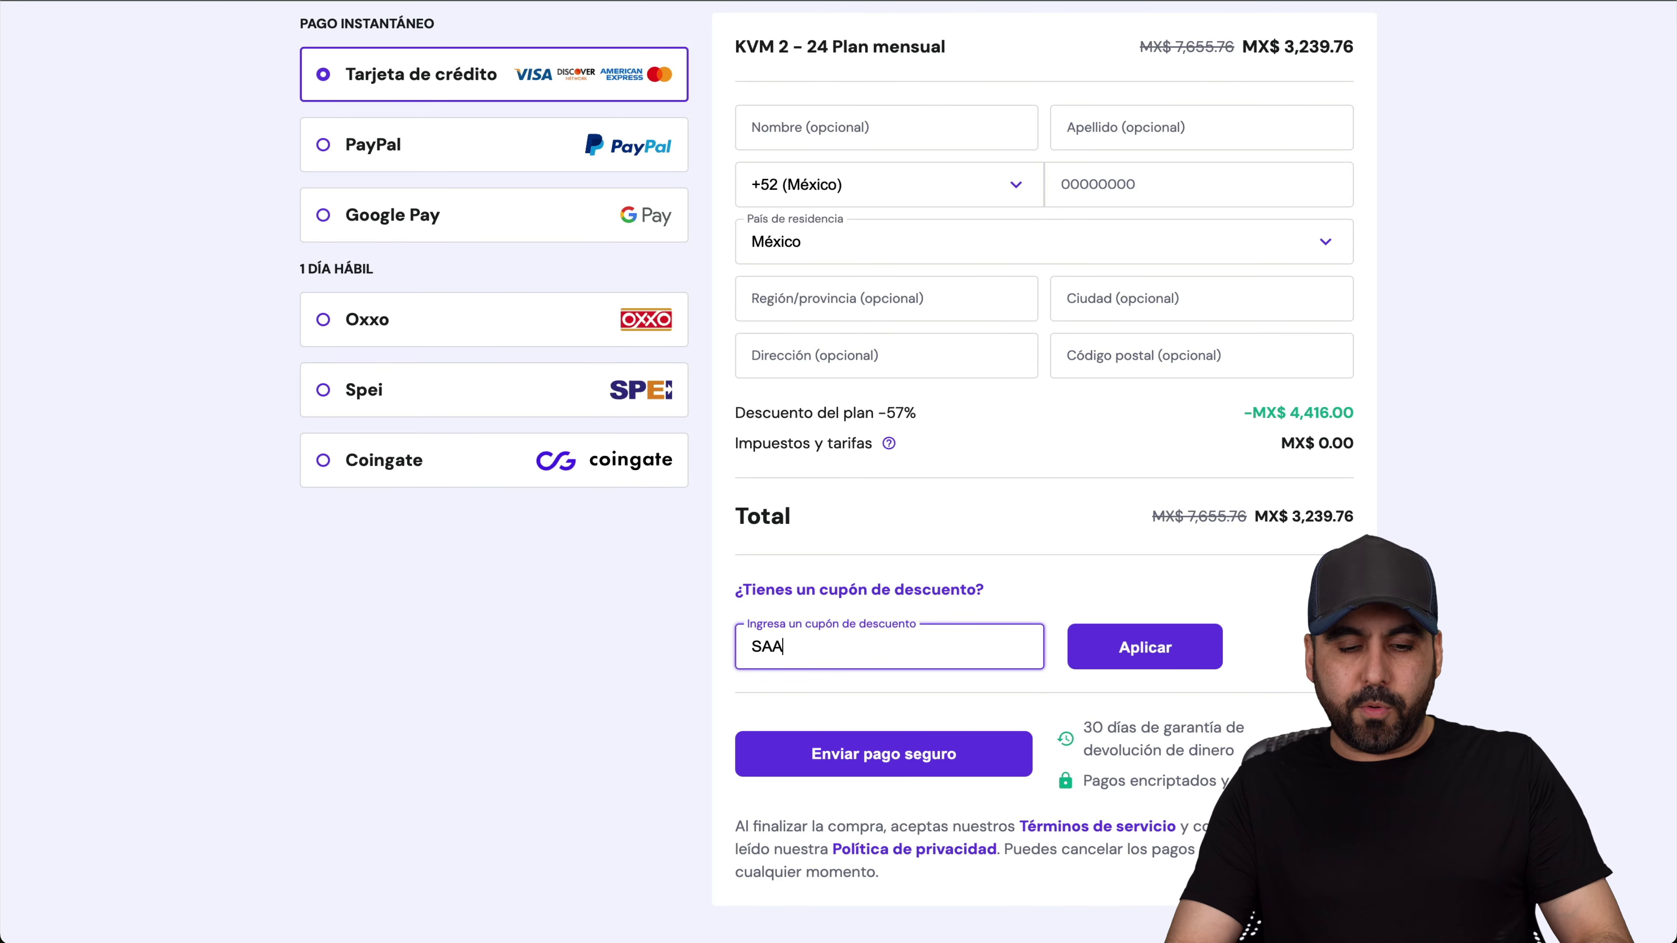
type("MASTER")
left_click(1104, 648)
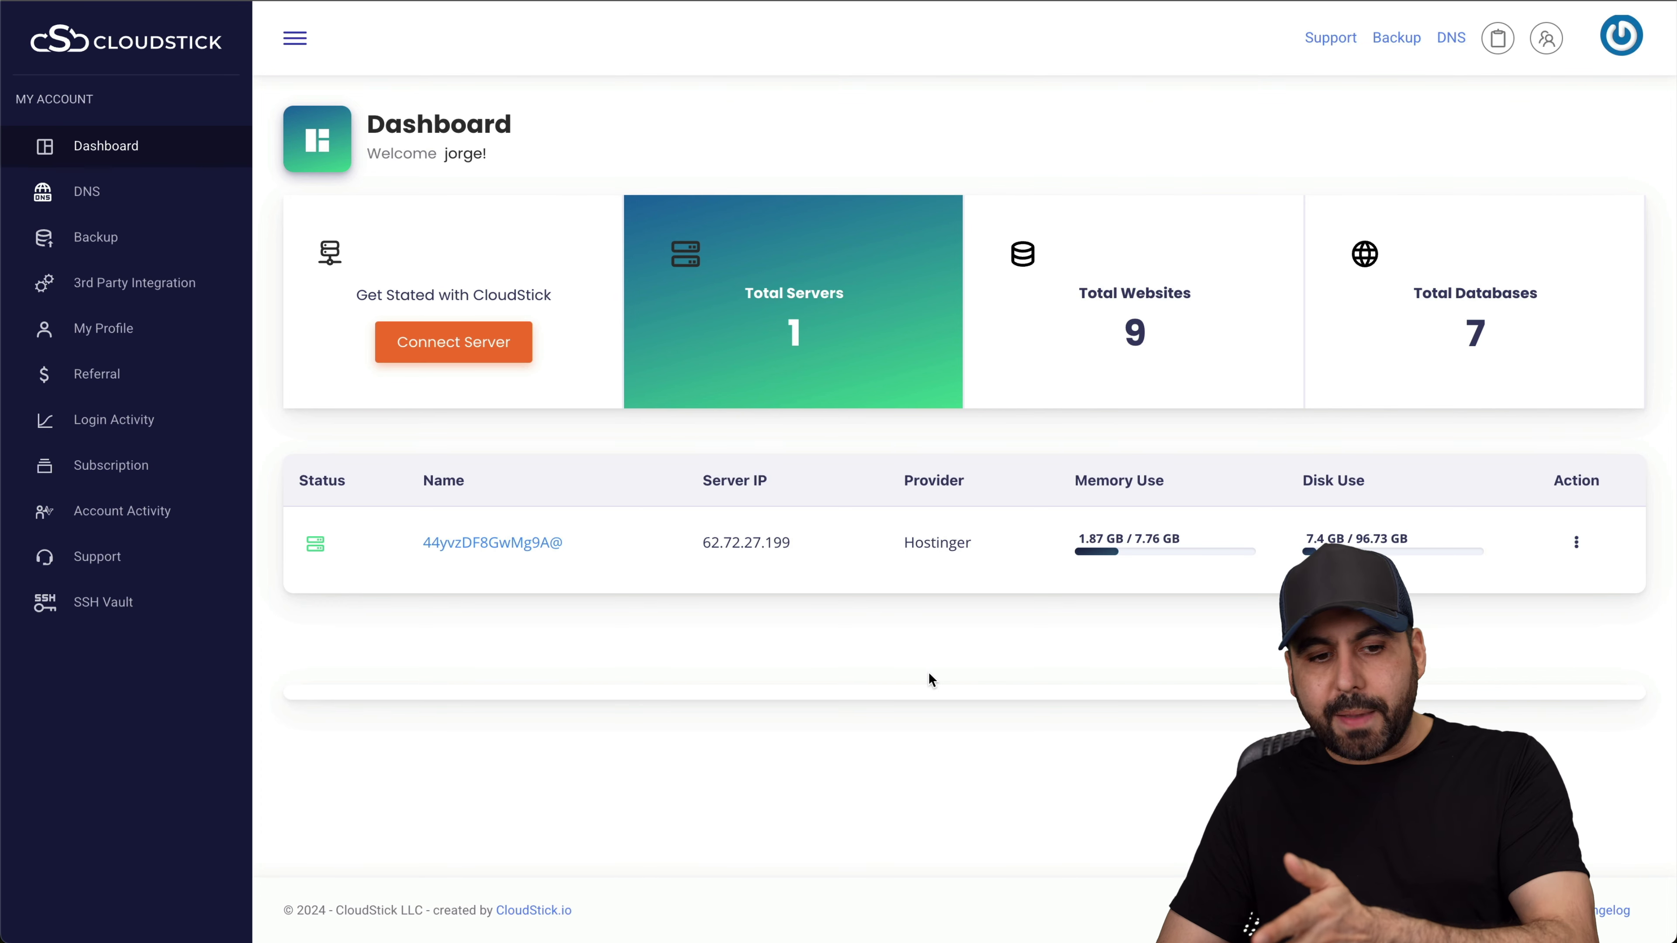
Step: Open the Hostinger server's hostname settings and note the example hostname fred.em455webhosting.com
left_click(526, 548)
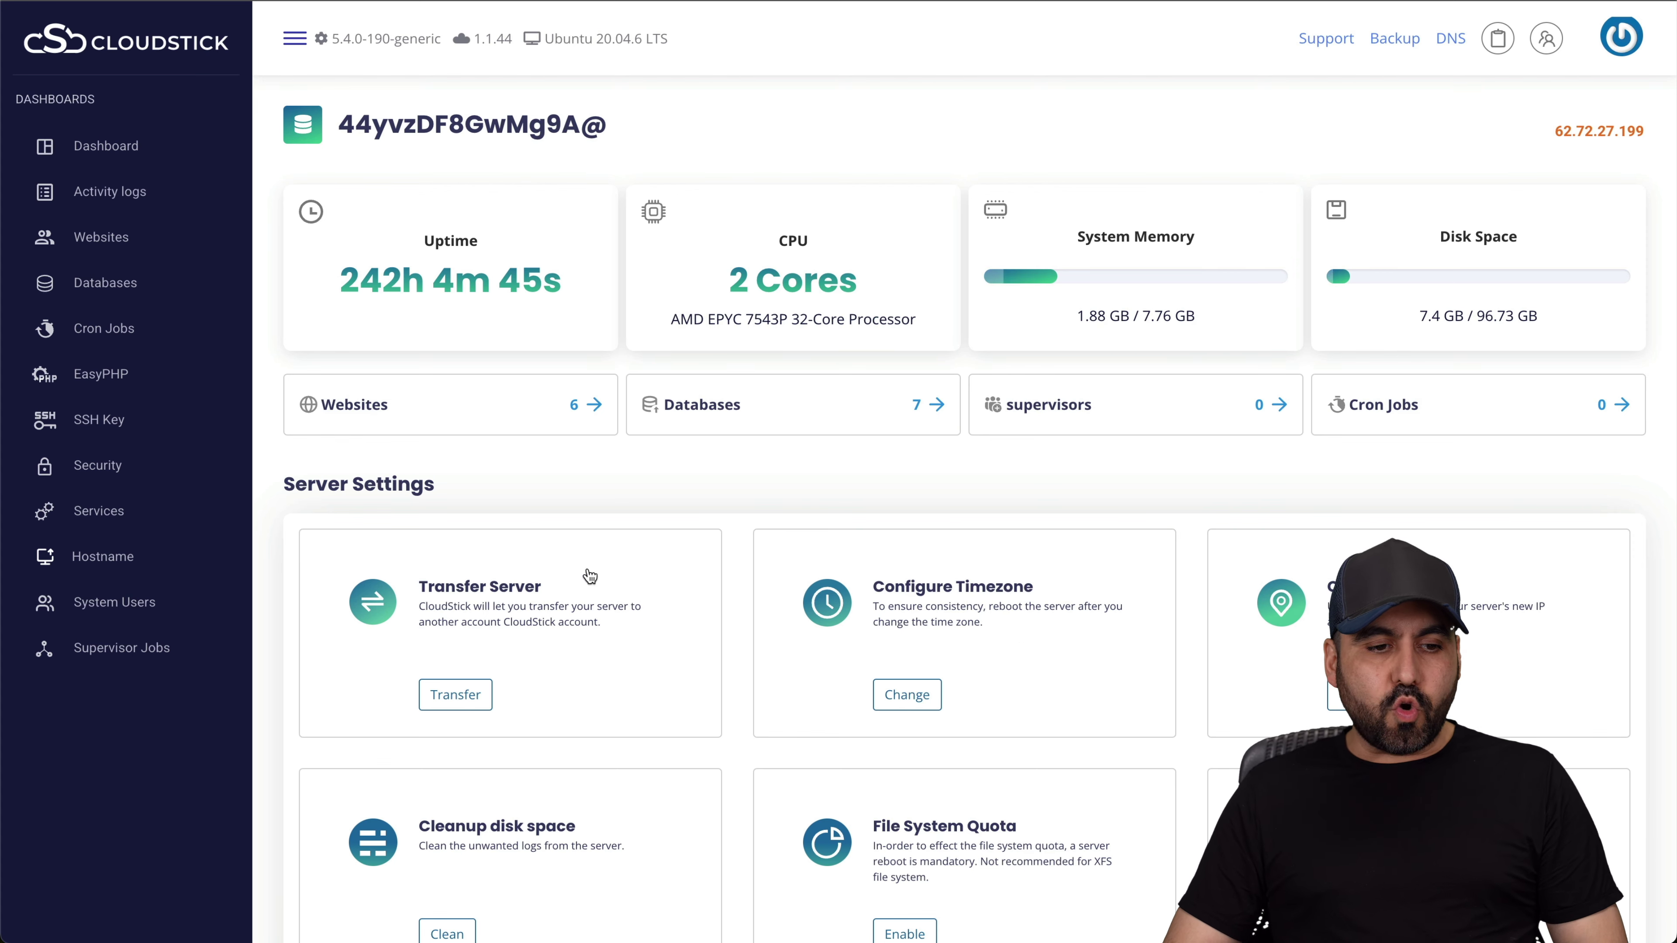
left_click(116, 563)
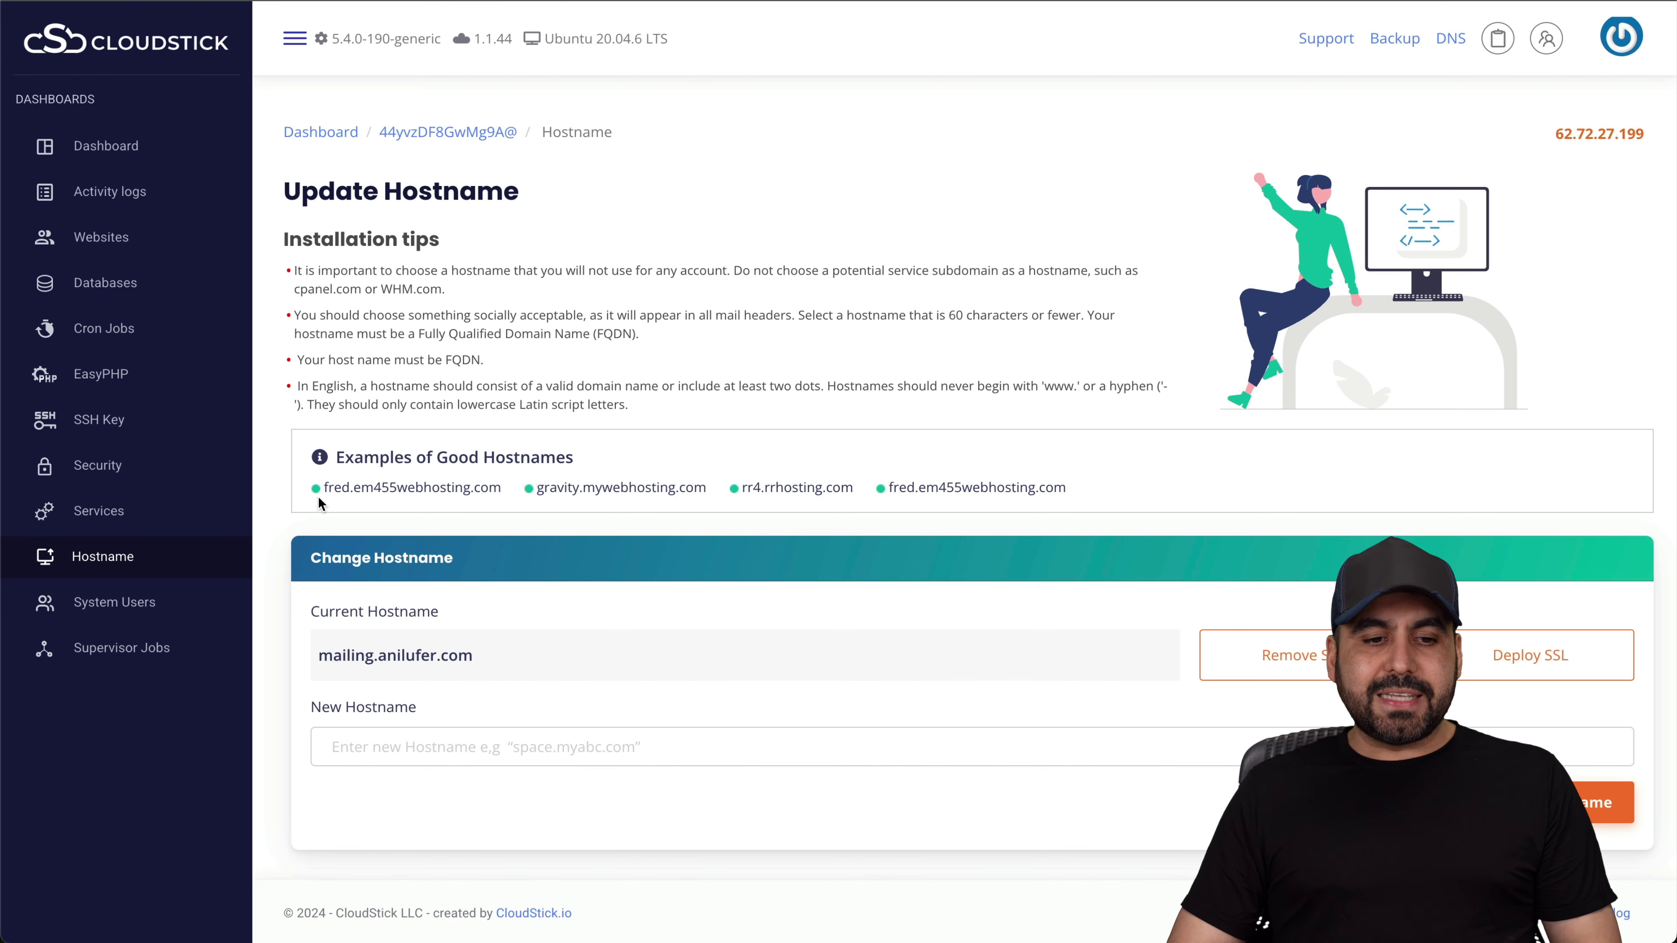
left_click_drag(370, 484, 516, 489)
left_click(516, 489)
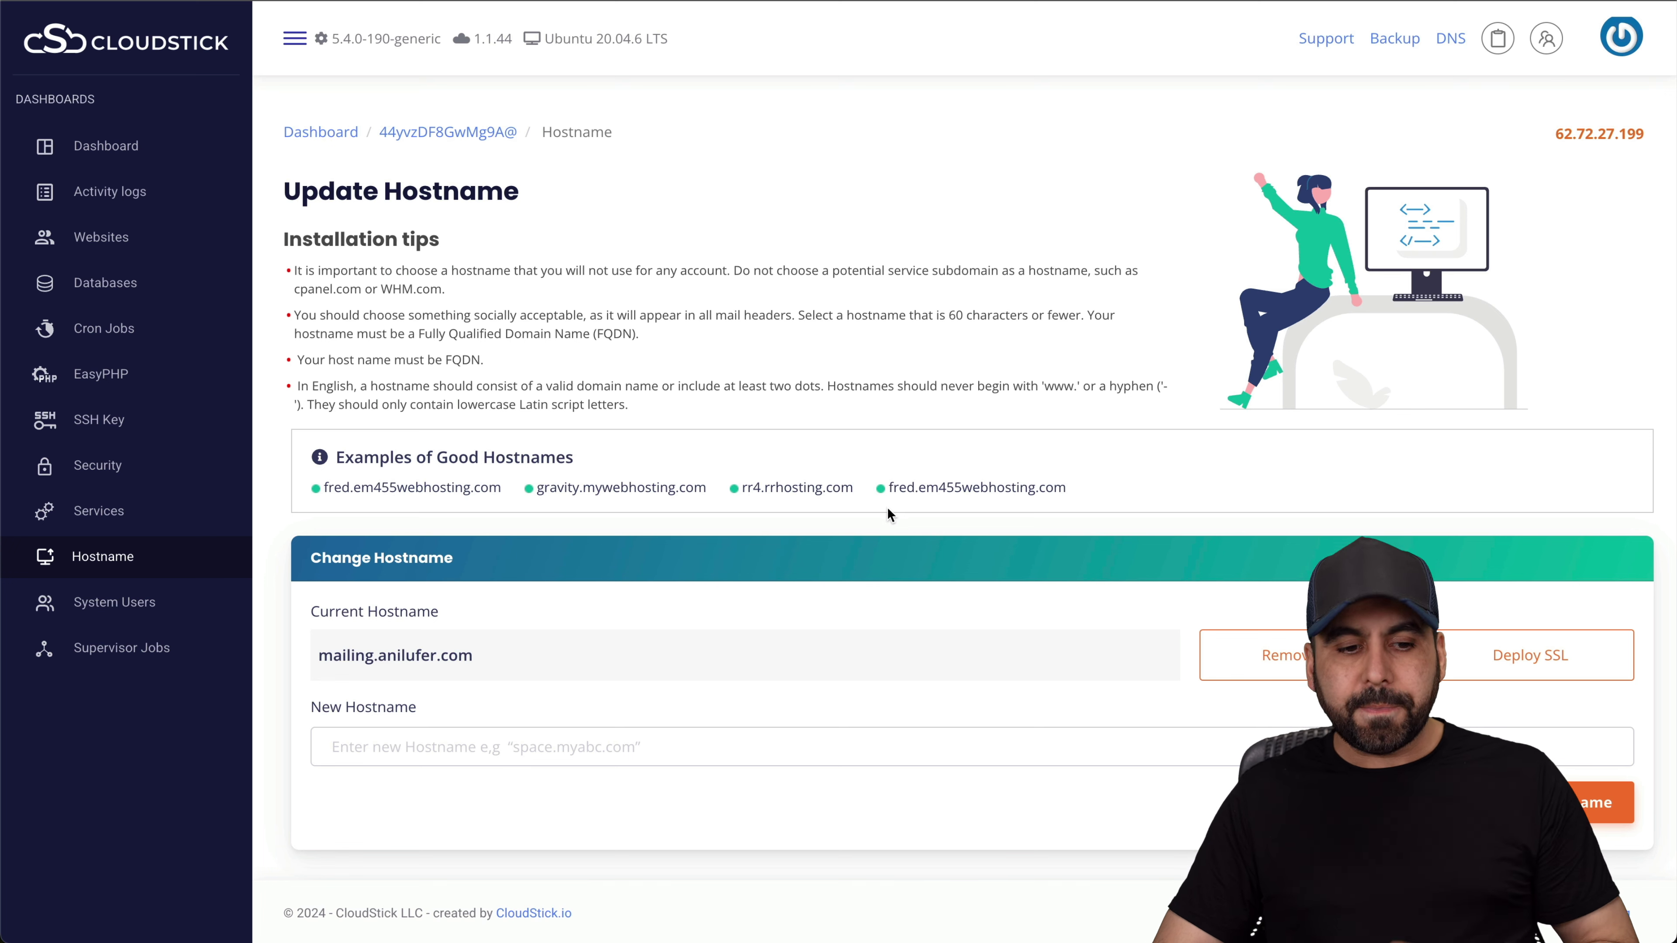
Step: Review the current hostname mailing.anilufer.com, then return to the account dashboard
left_click_drag(319, 661, 571, 672)
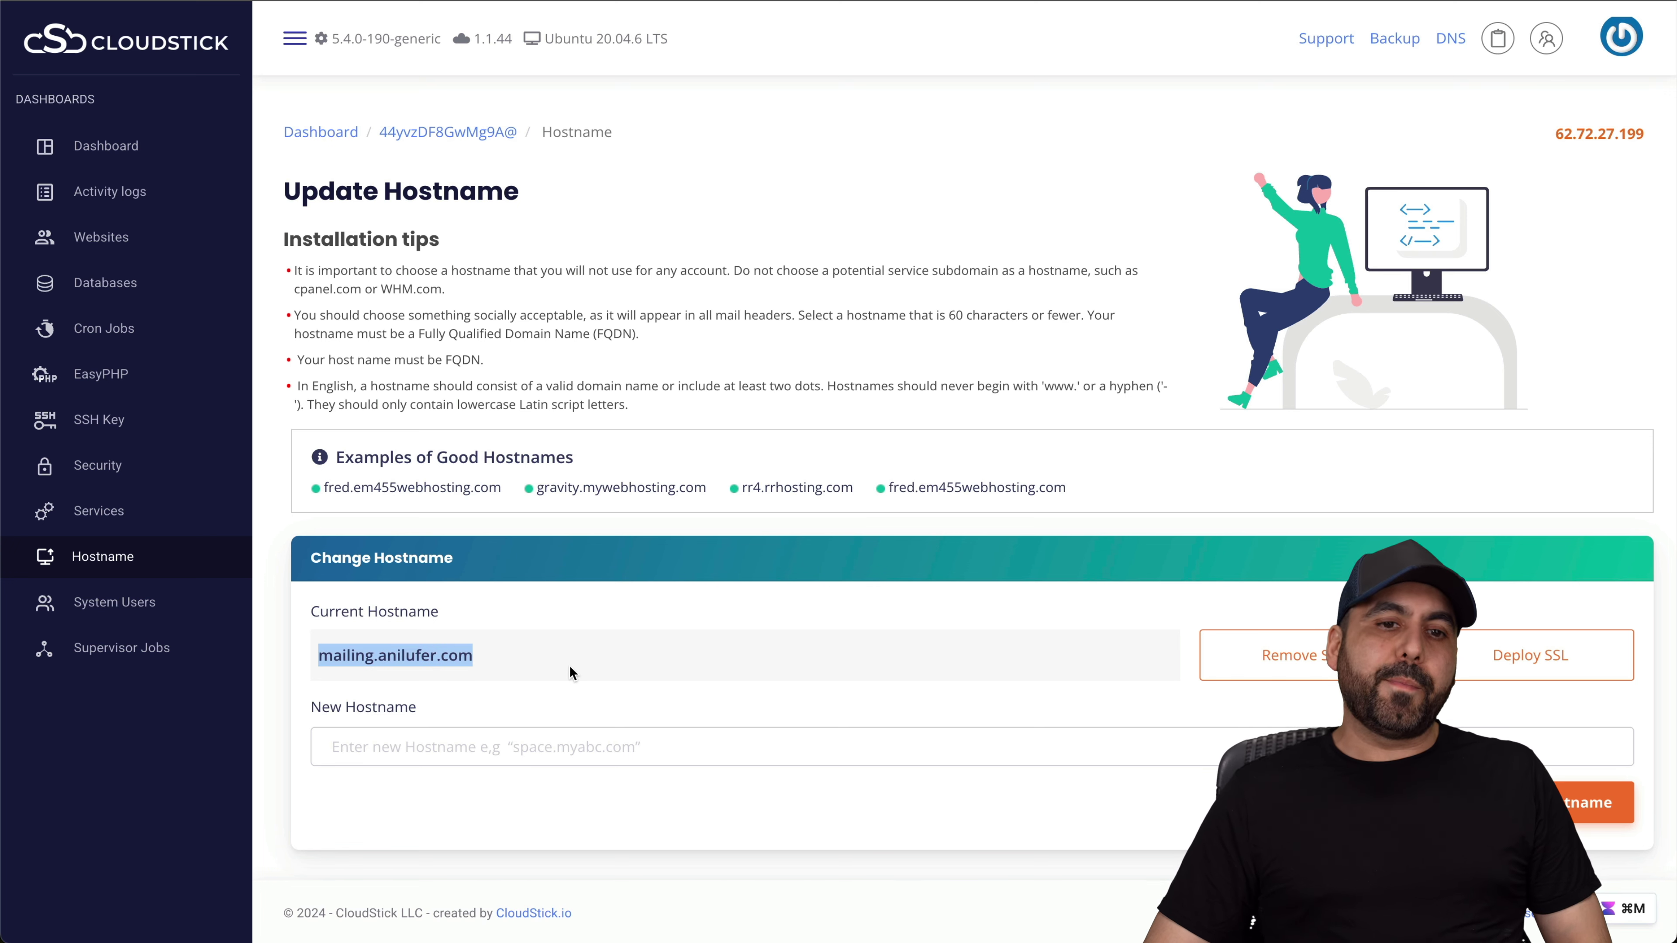
left_click(539, 654)
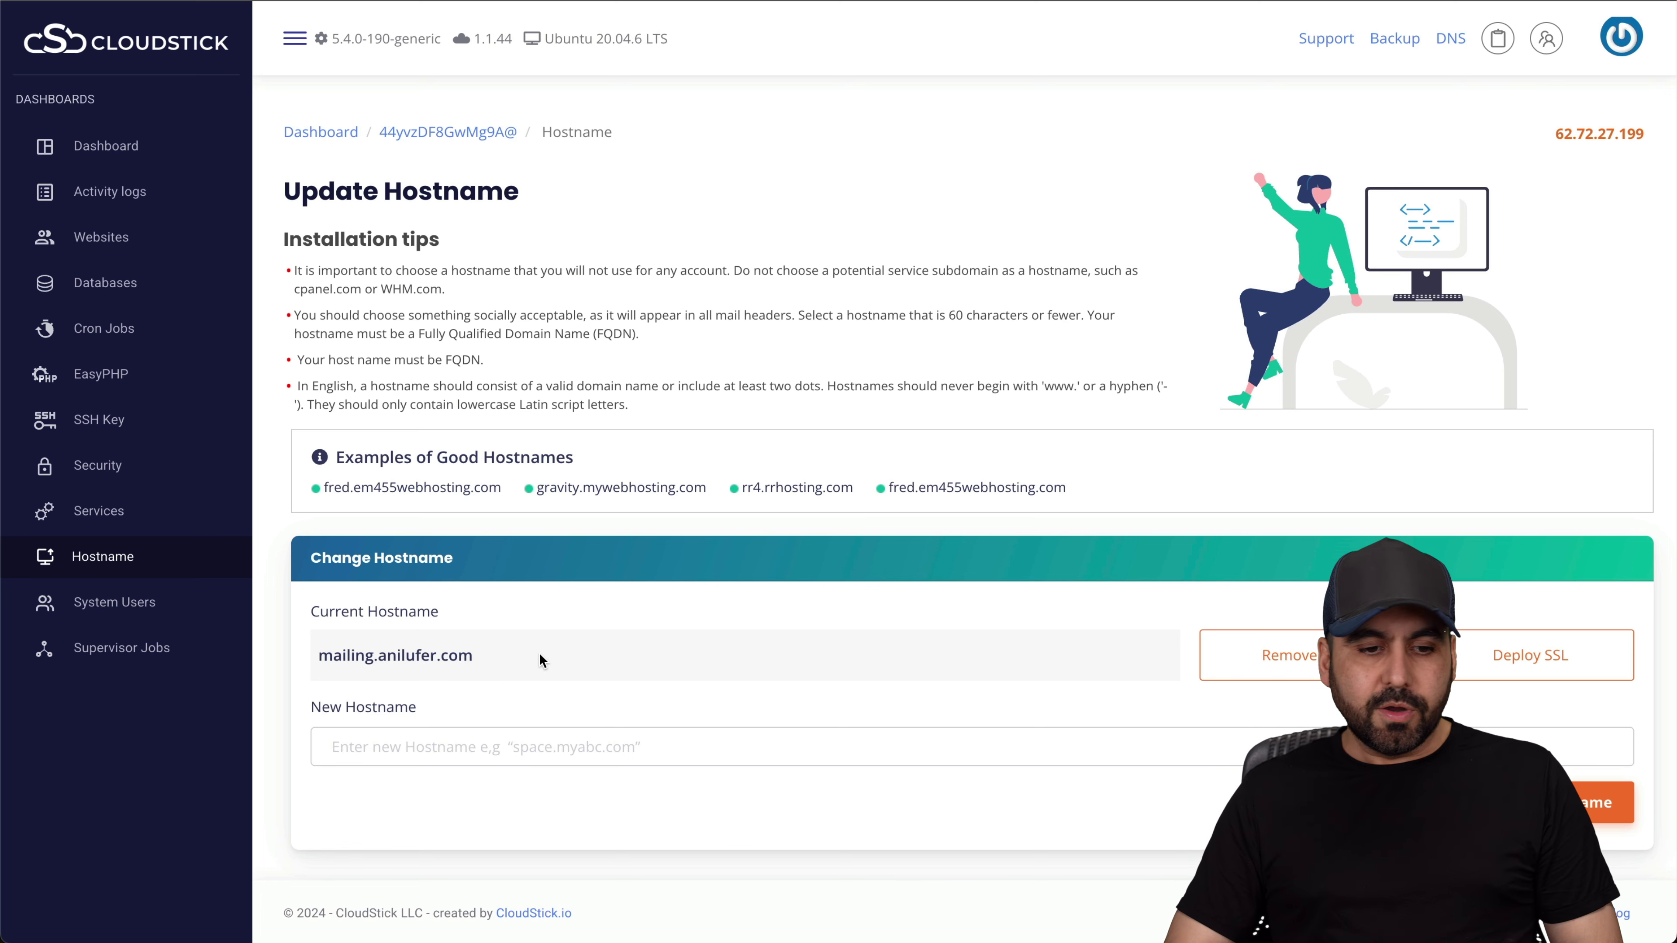
double_click(354, 657)
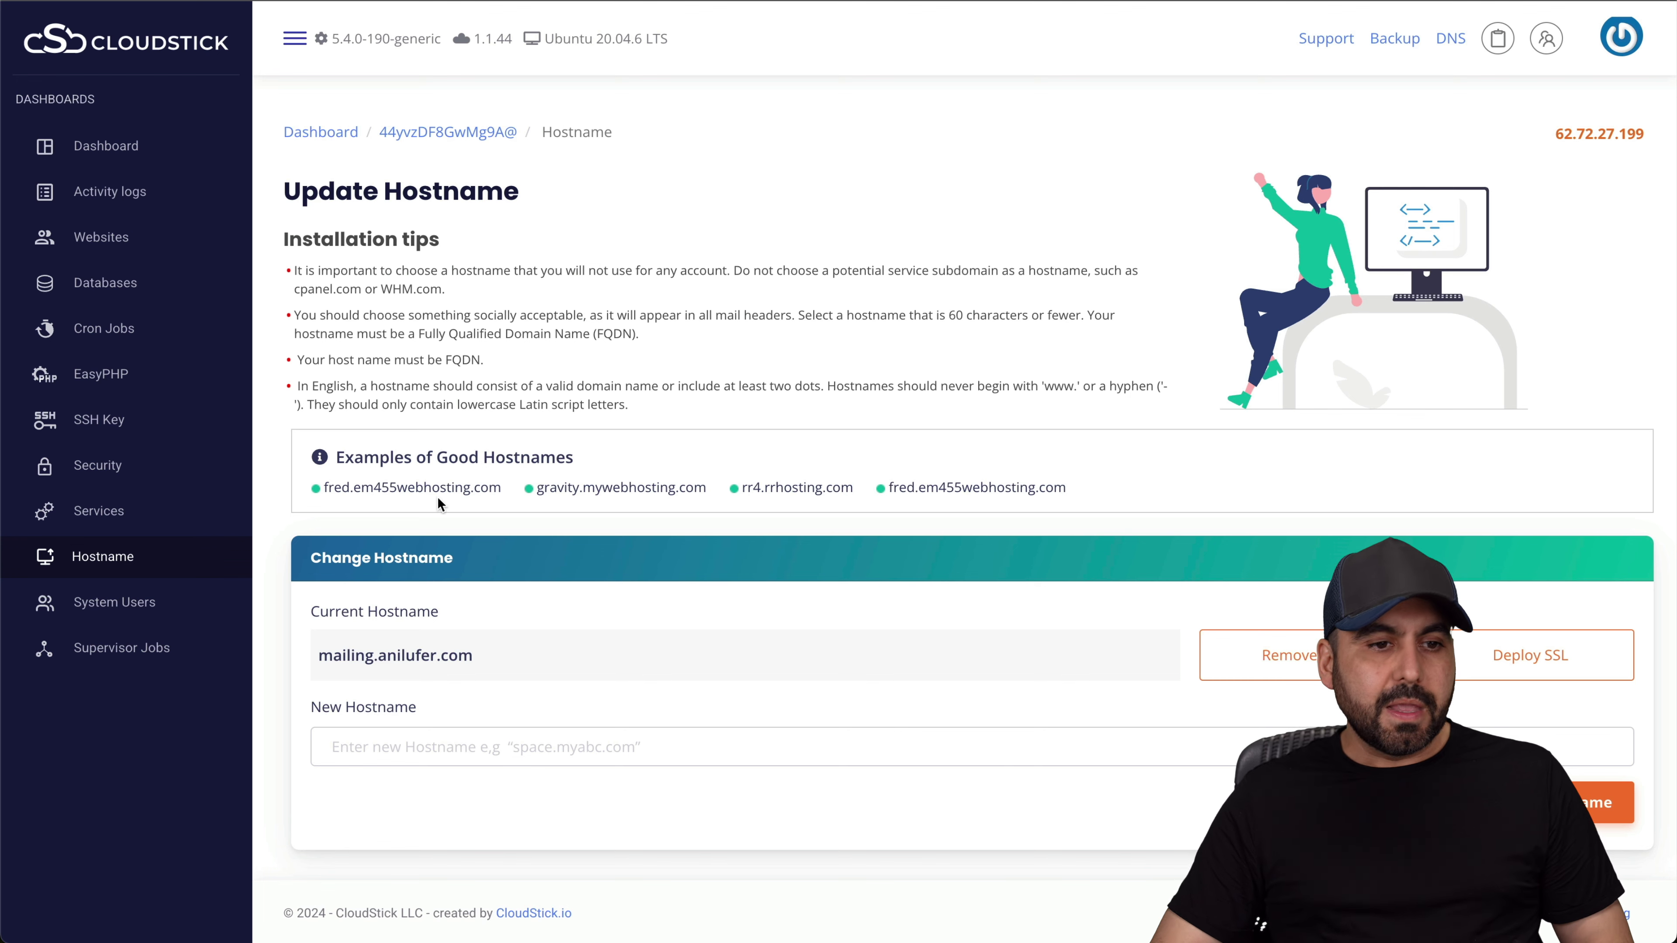
left_click(121, 146)
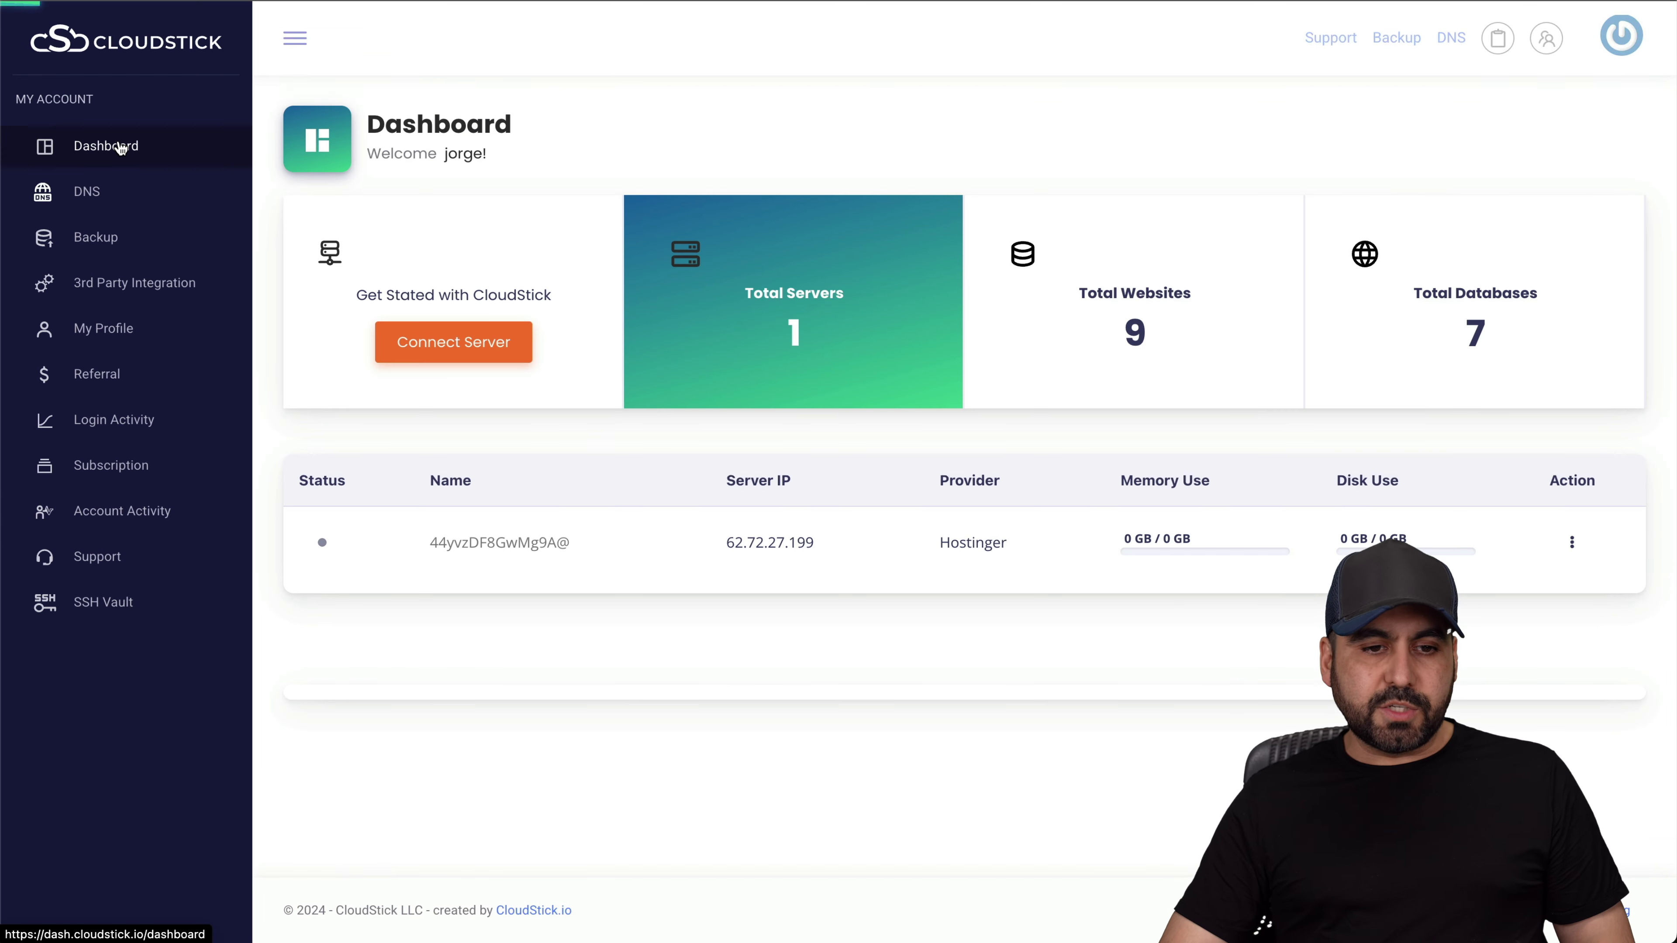
Step: Open the Hostinger server's app-oeycs website summary and show its email accounts
left_click(513, 545)
left_click(101, 237)
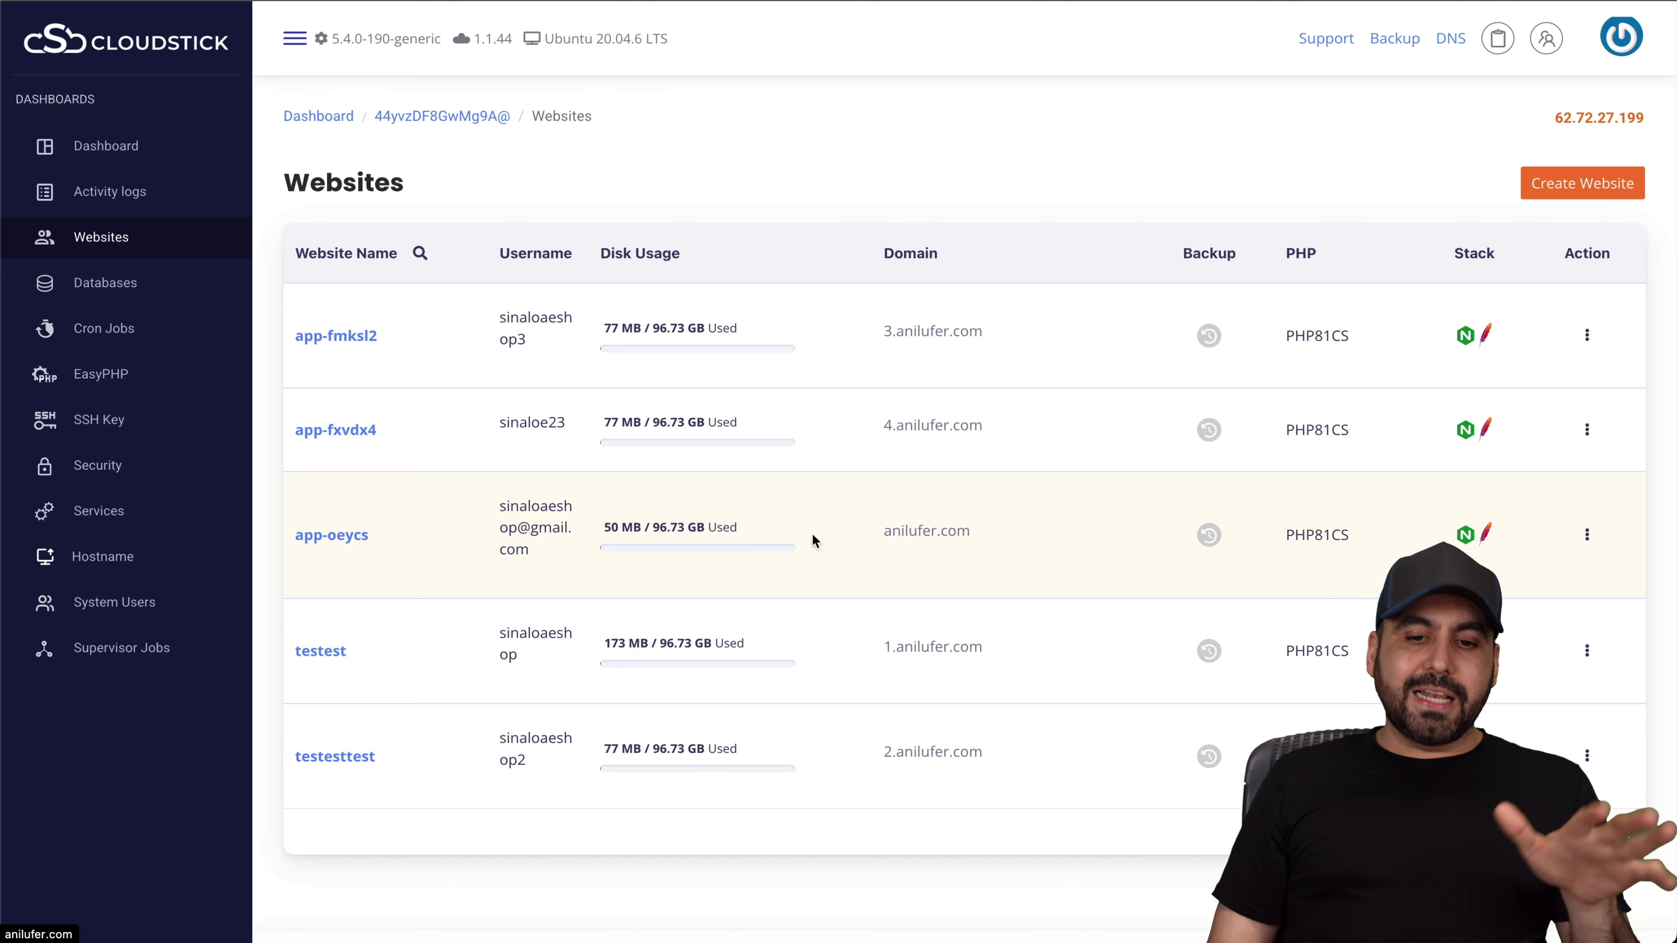
left_click(314, 535)
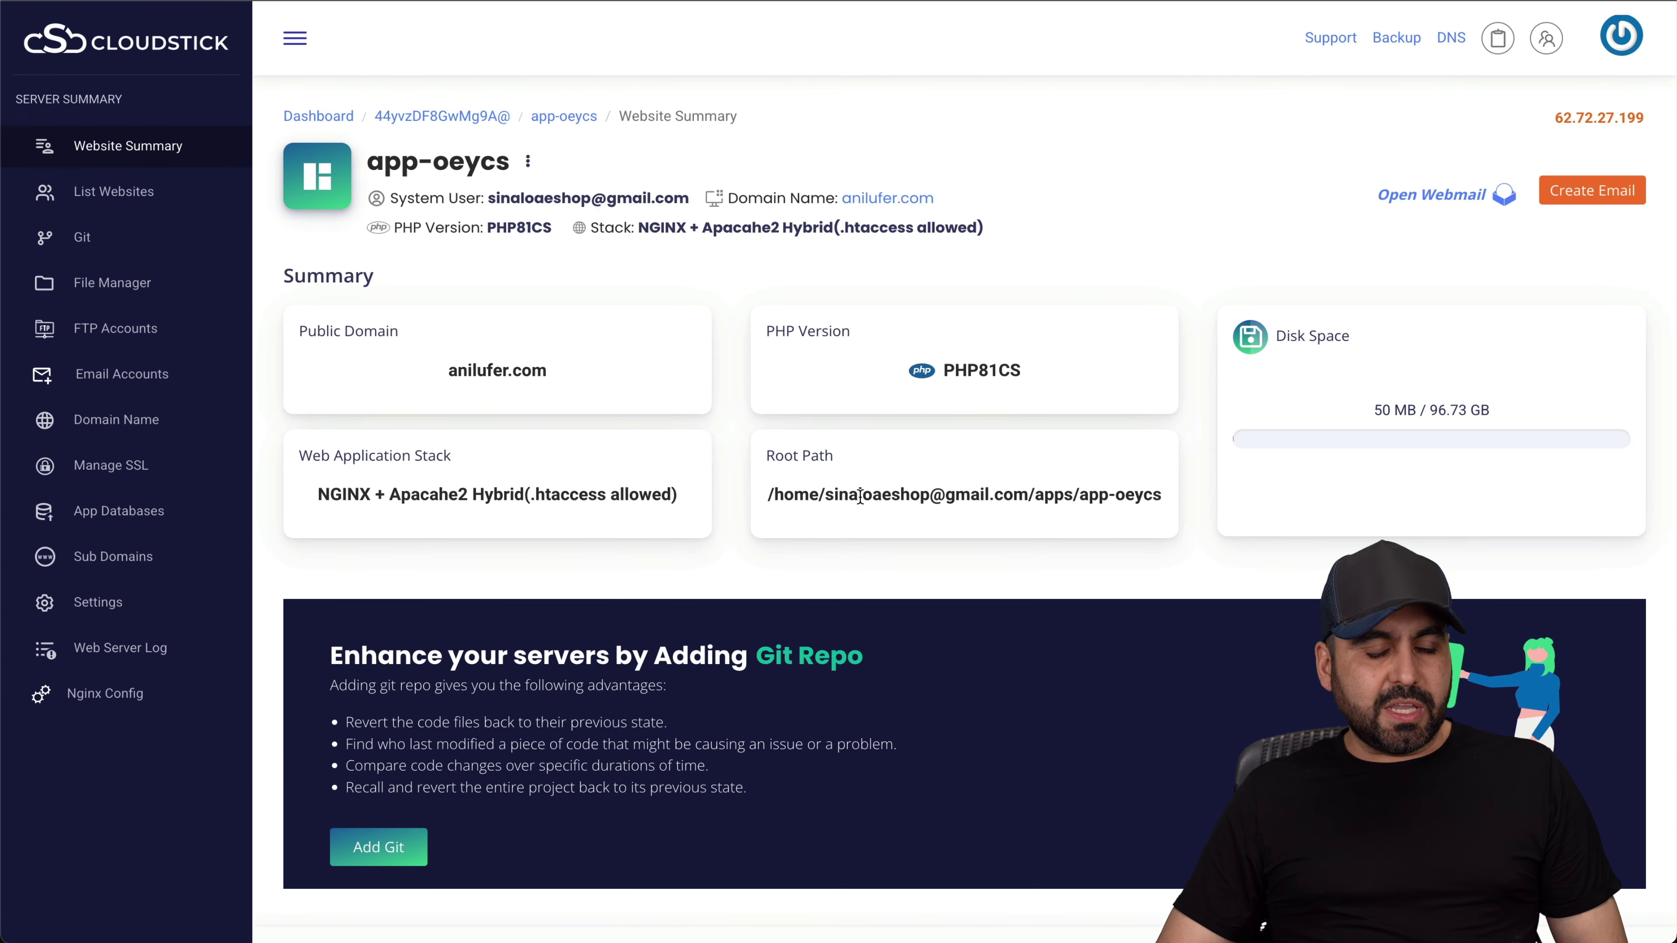
left_click(118, 376)
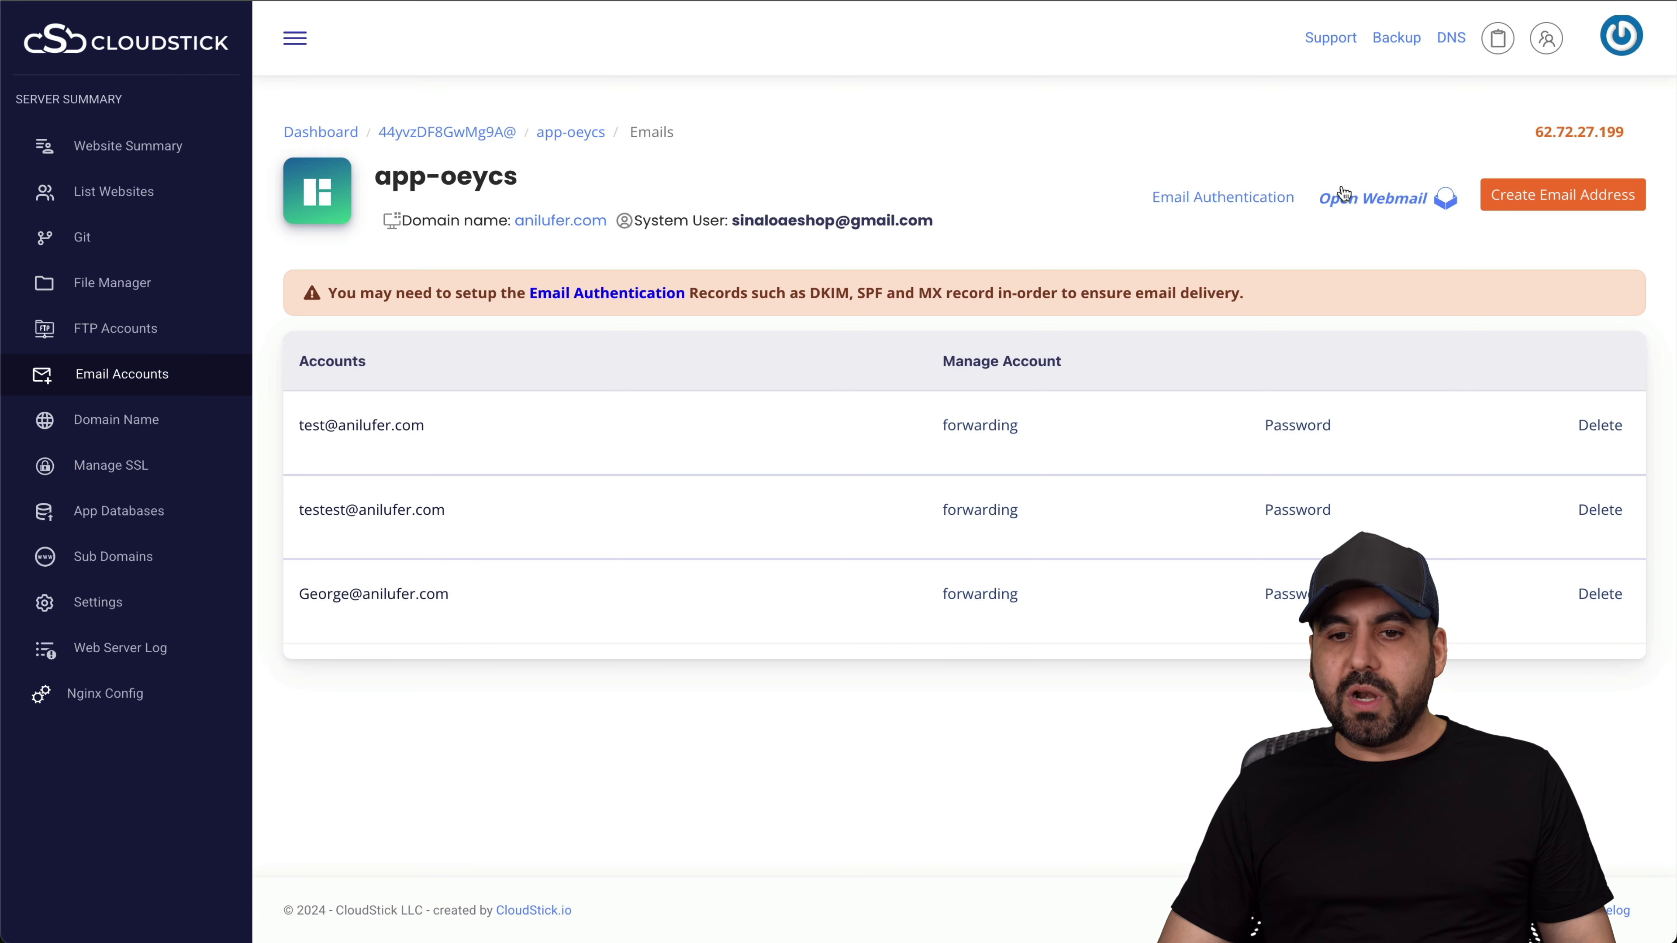
Step: Show Email Authentication and scroll to the A, MX and DKIM records for anilufer.com
left_click(1234, 207)
scroll(915, 571, "down", 5)
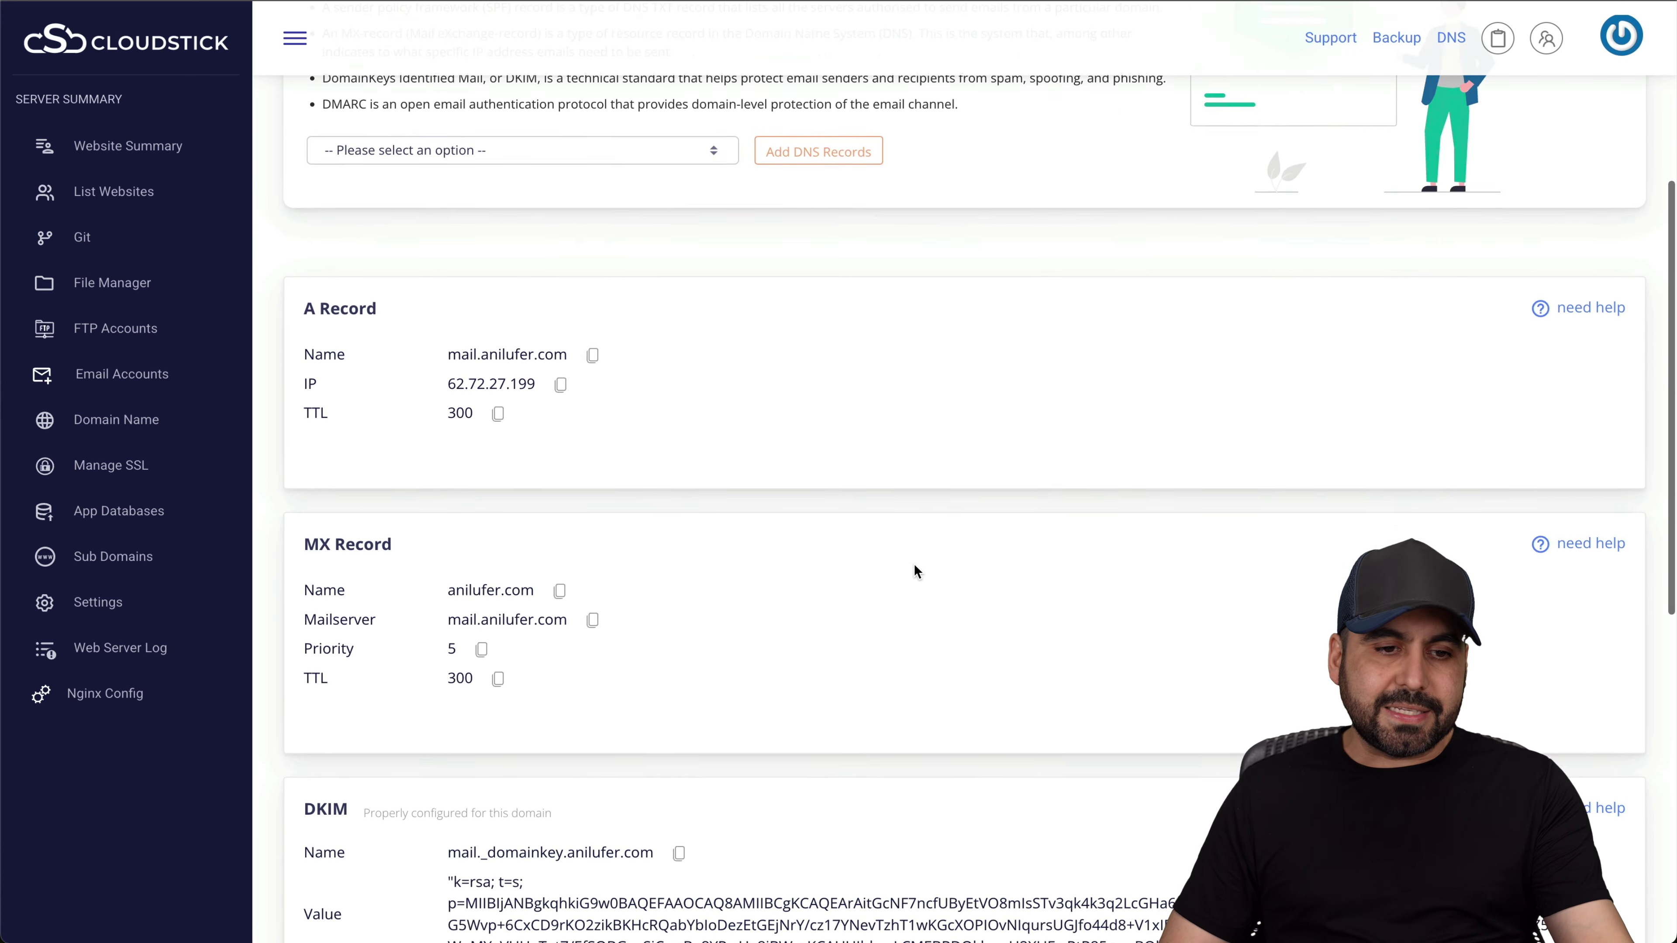
scroll(915, 571, "down", 2)
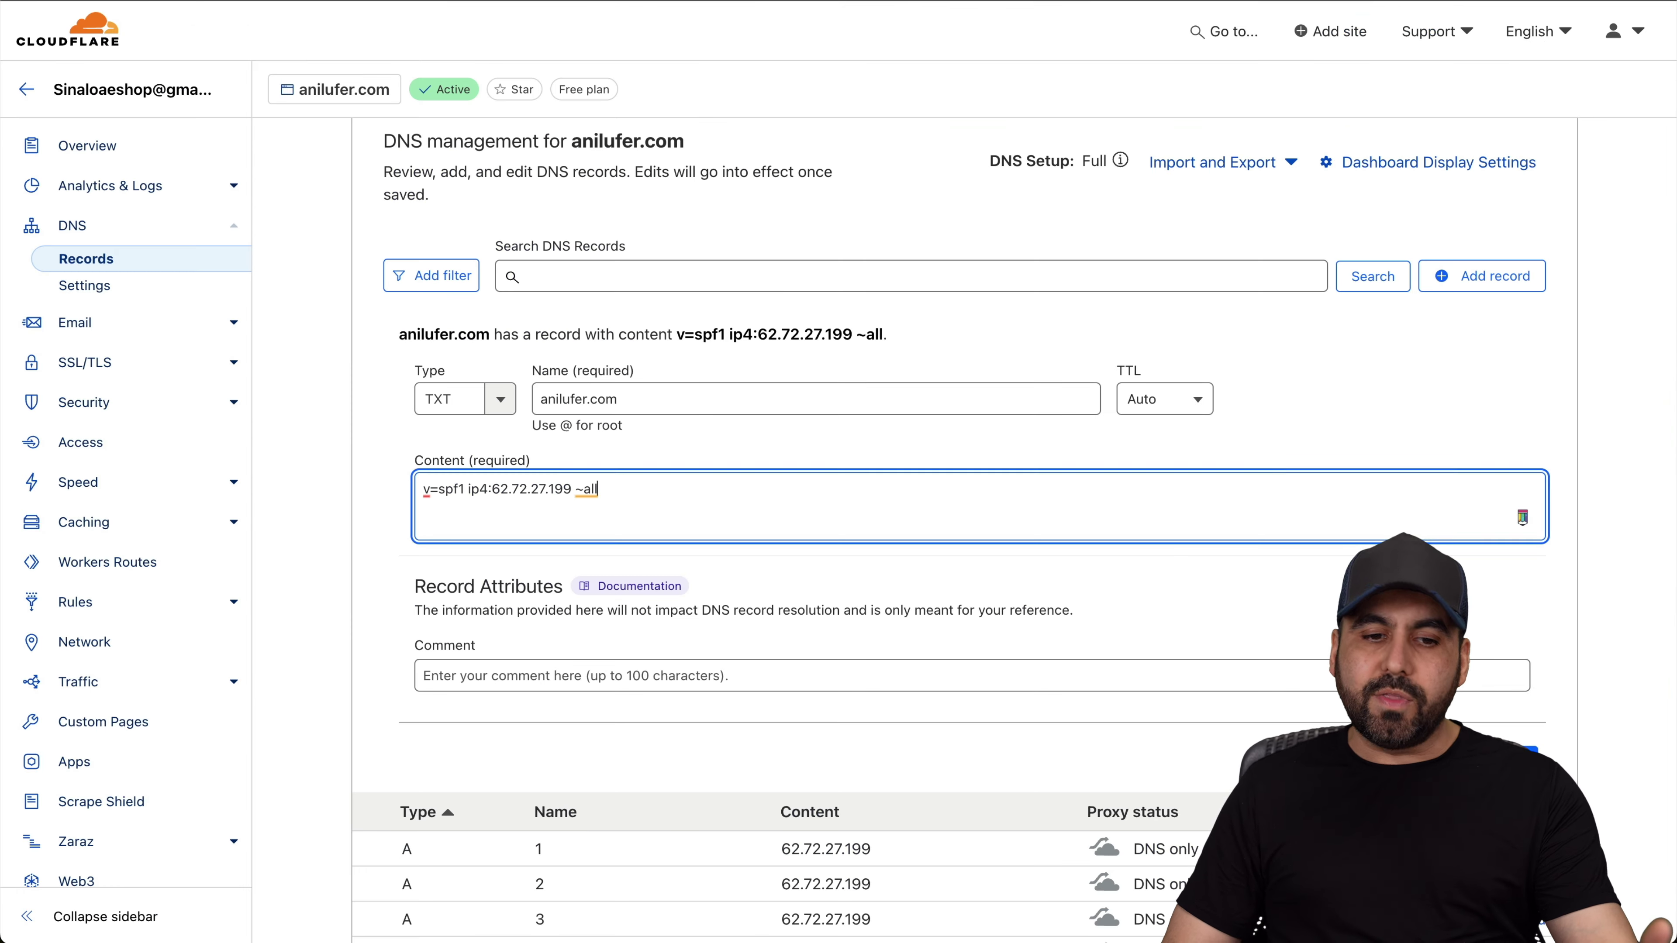
scroll(924, 555, "down", 10)
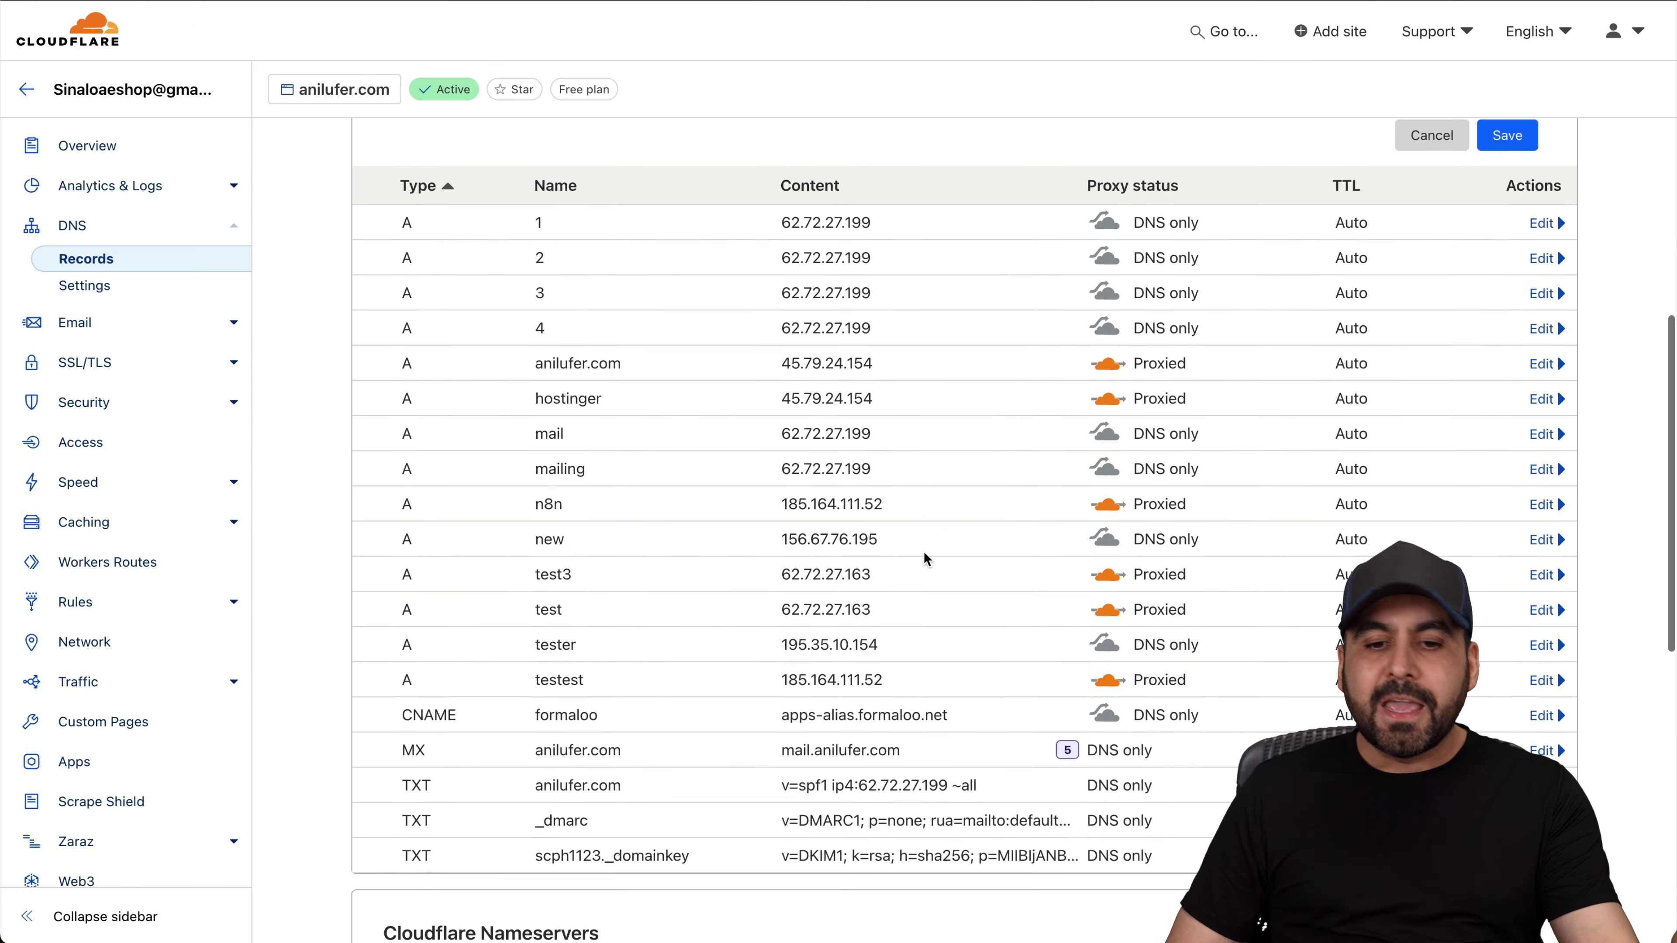
scroll(923, 550, "down", 1)
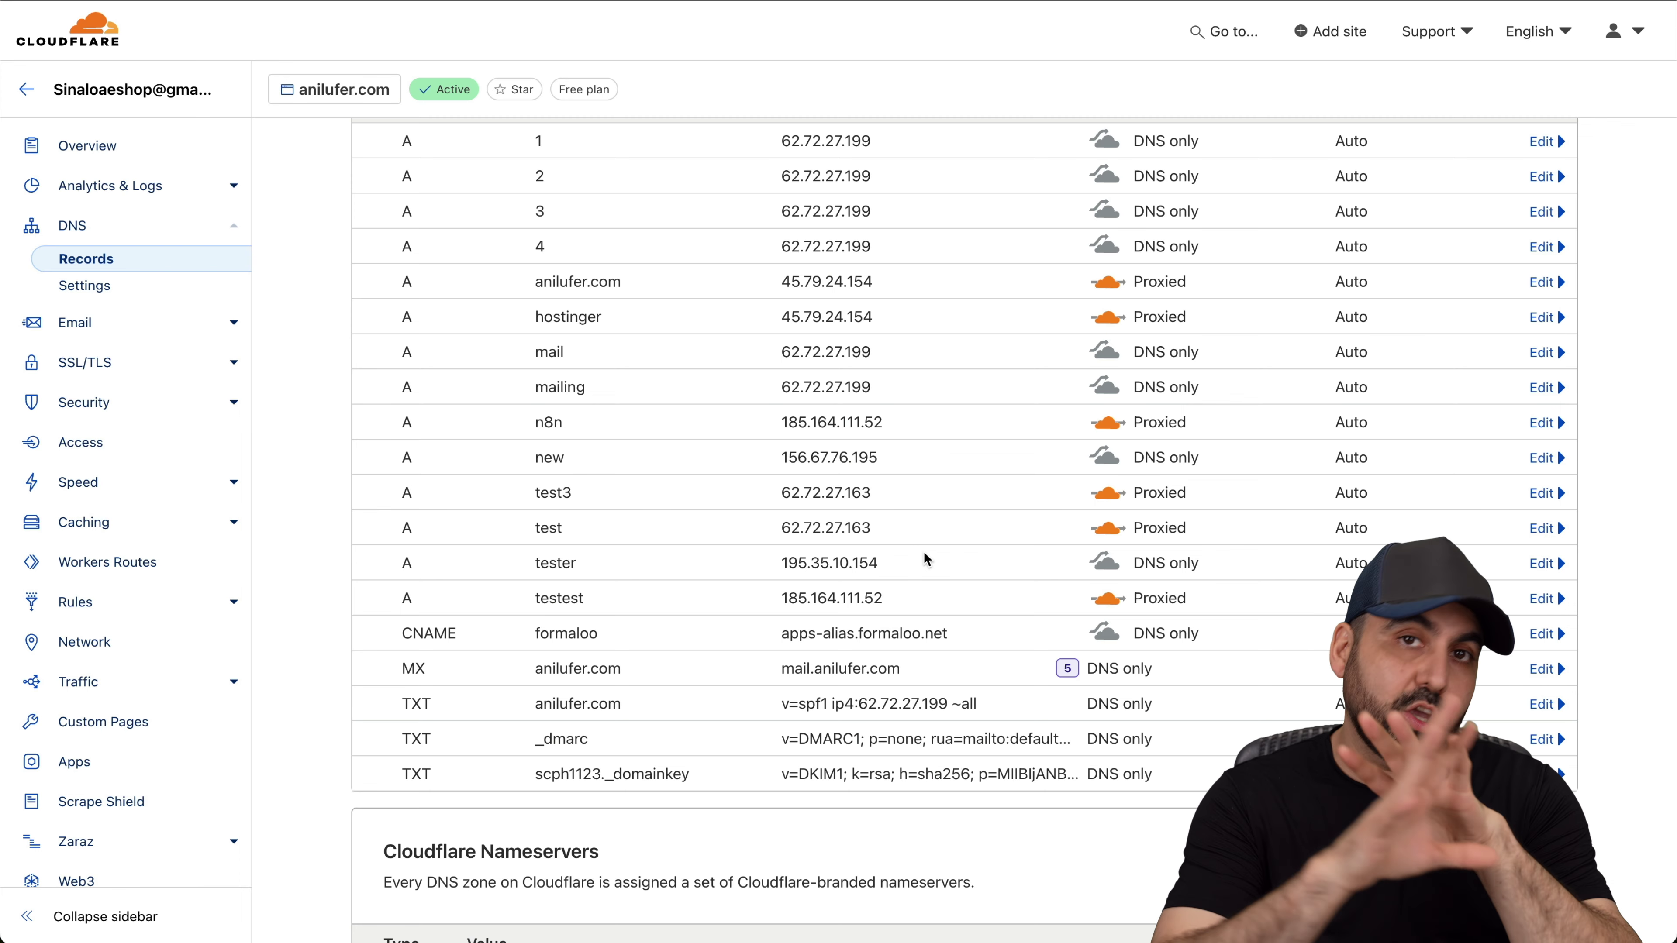
scroll(880, 565, "up", 8)
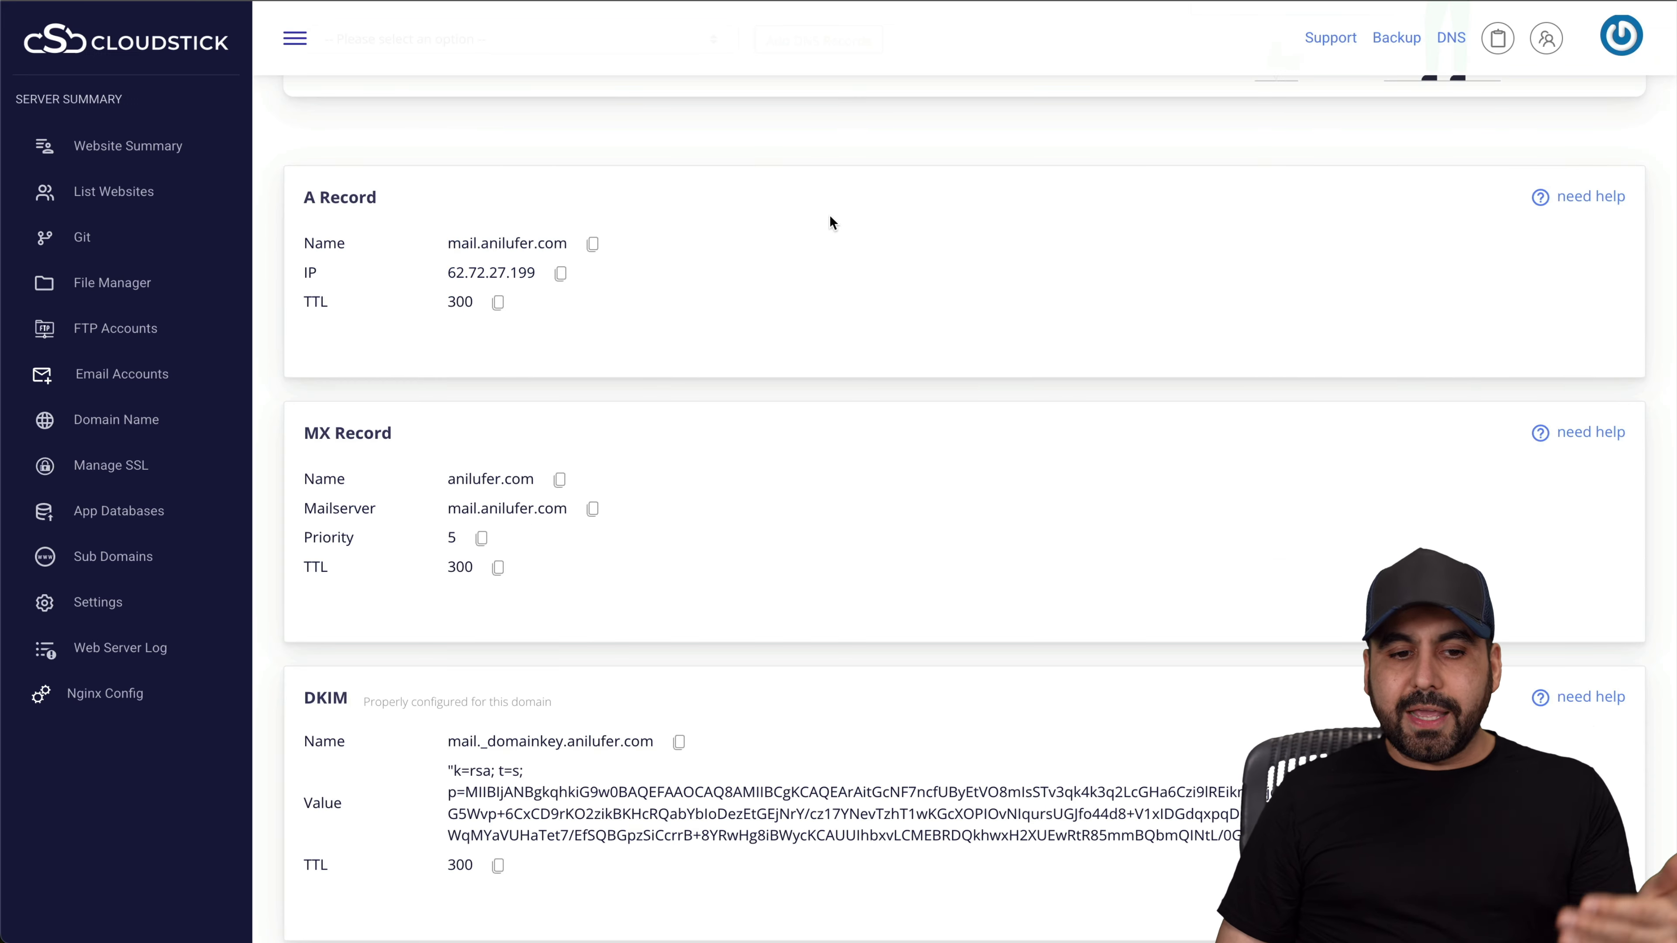
scroll(578, 614, "down", 5)
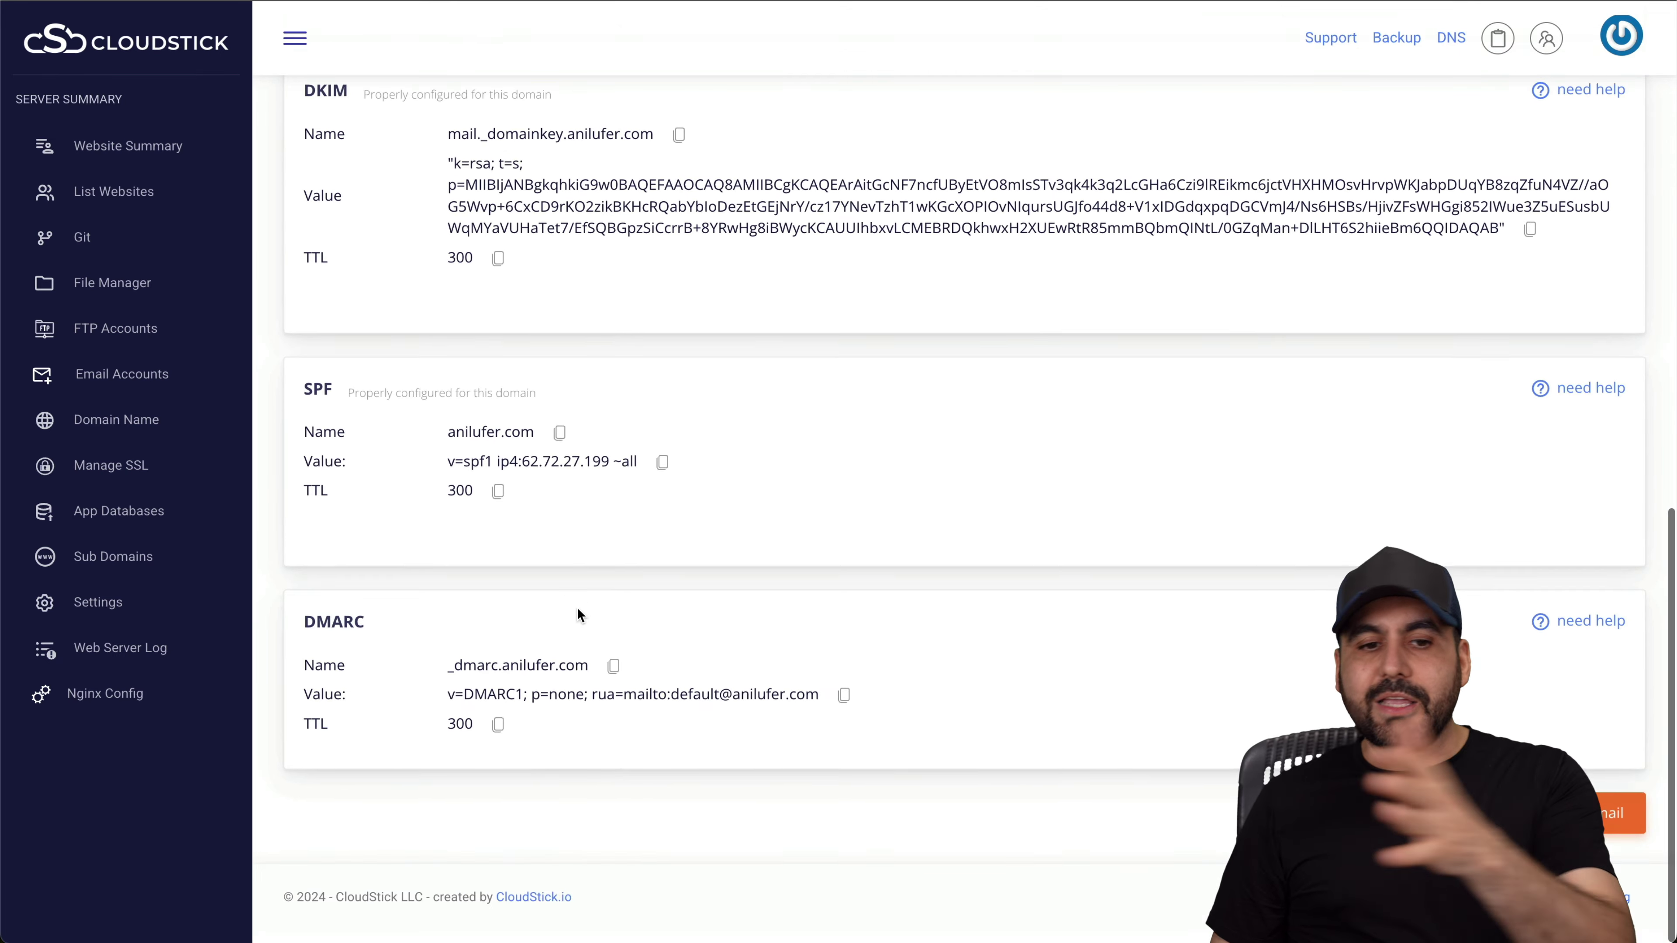
Step: Start a new anilufer.com email address and replace the autofilled username with a new one
scroll(578, 614, "up", 10)
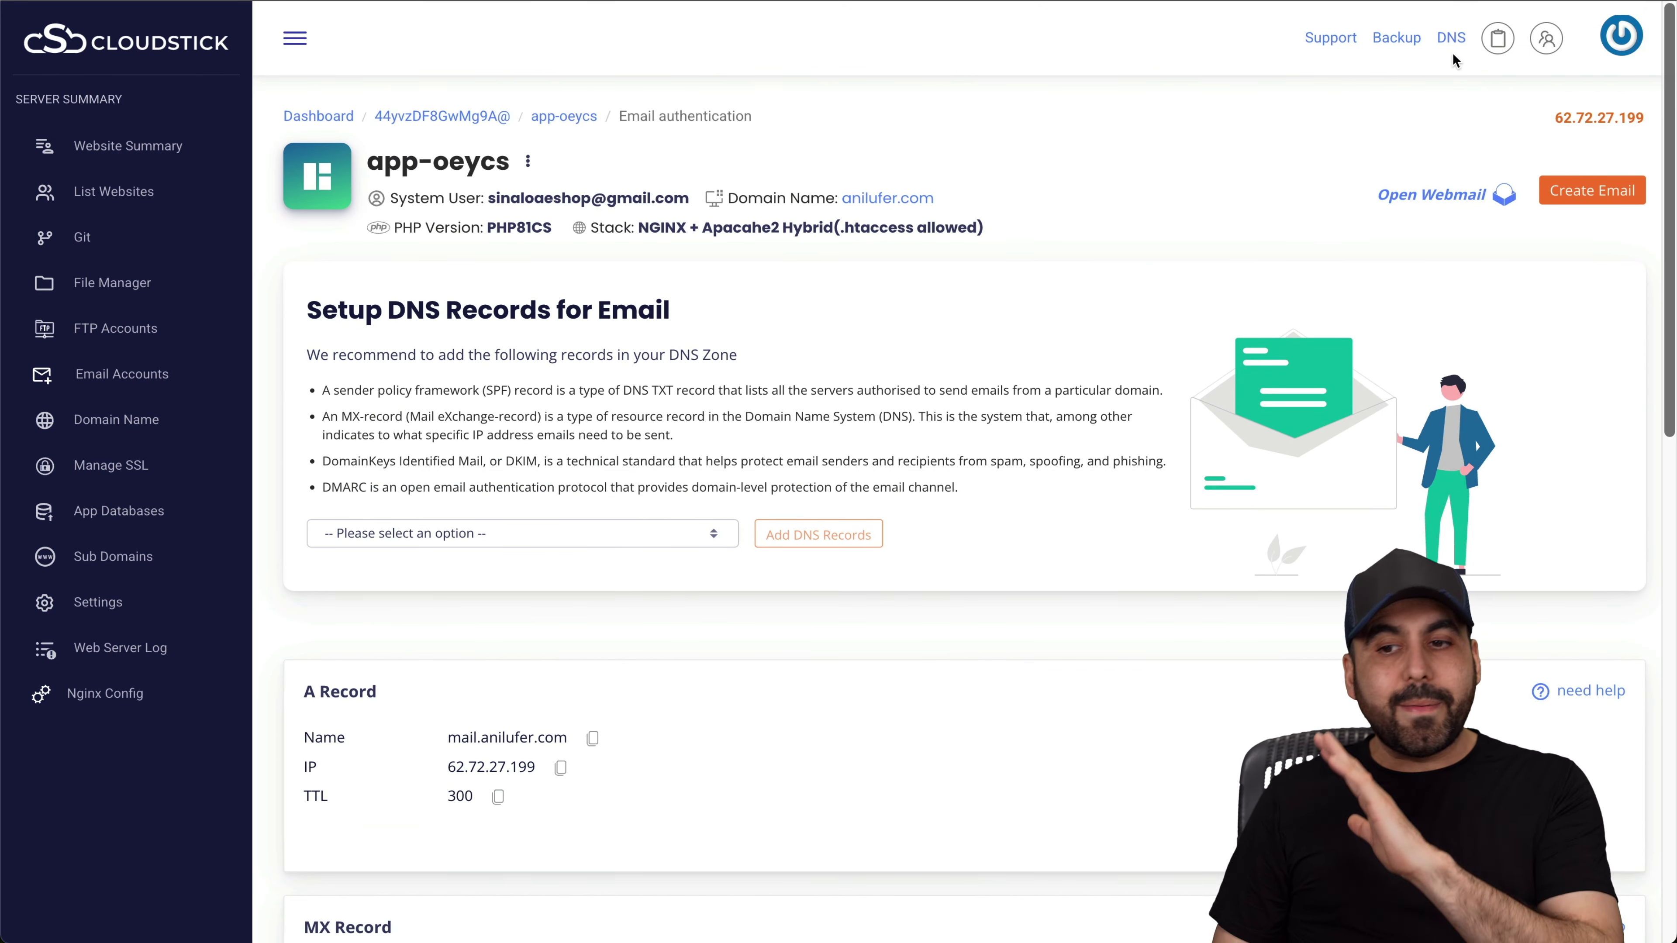
left_click(1599, 206)
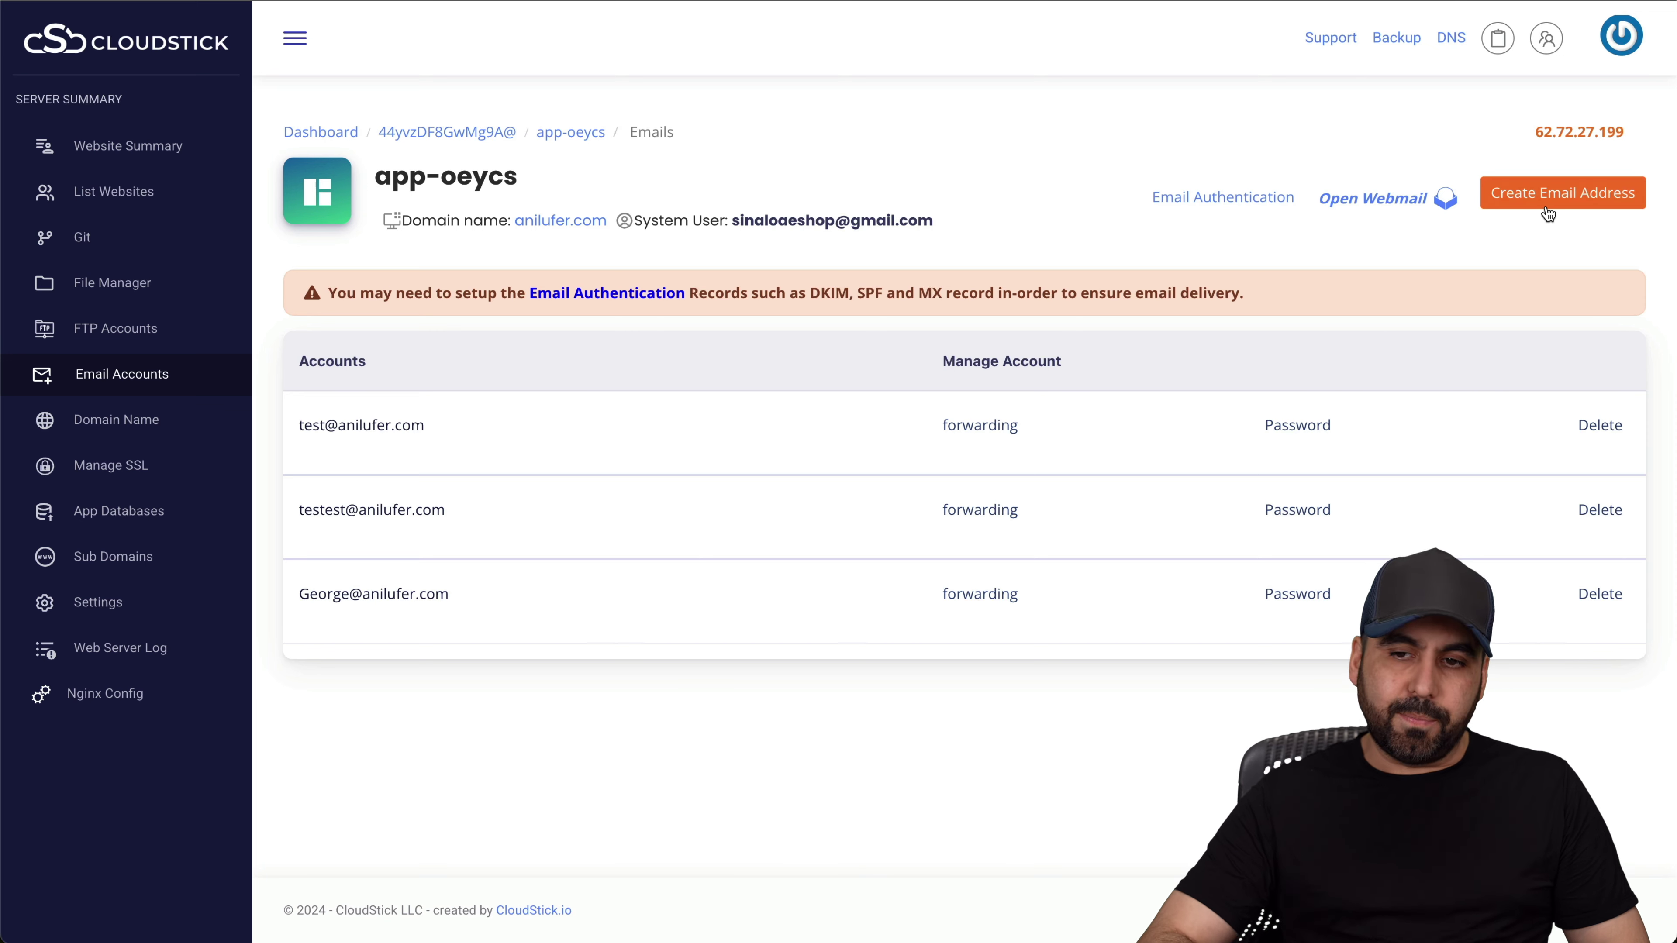
left_click(1548, 214)
triple_click(1461, 144)
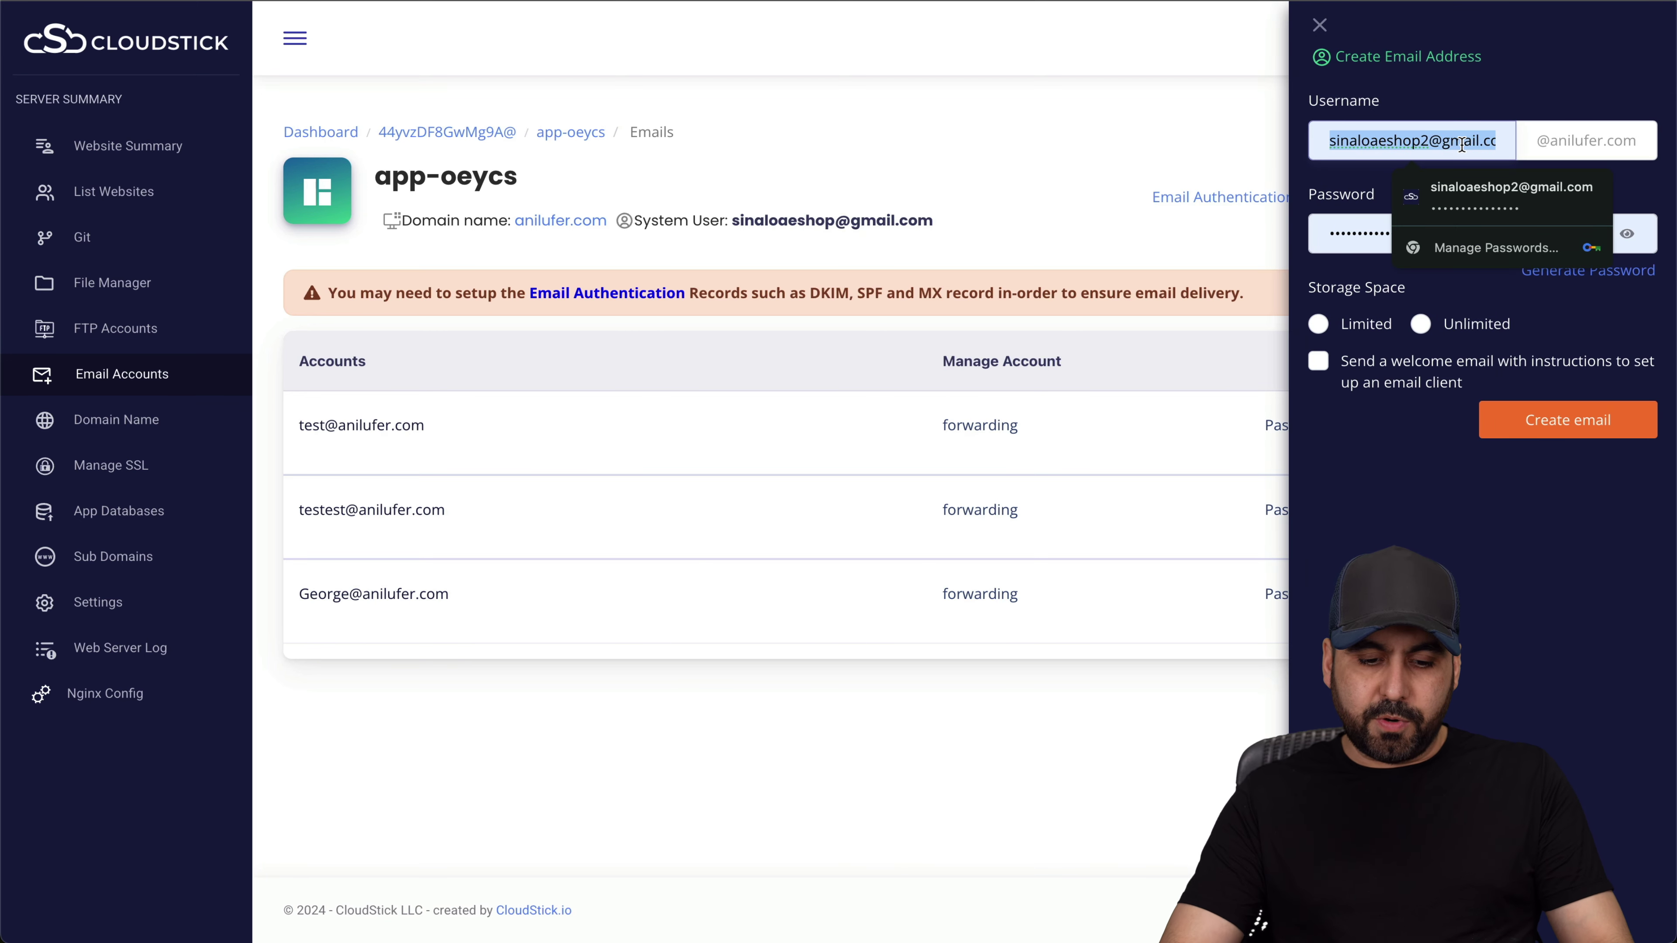
type("Jorge")
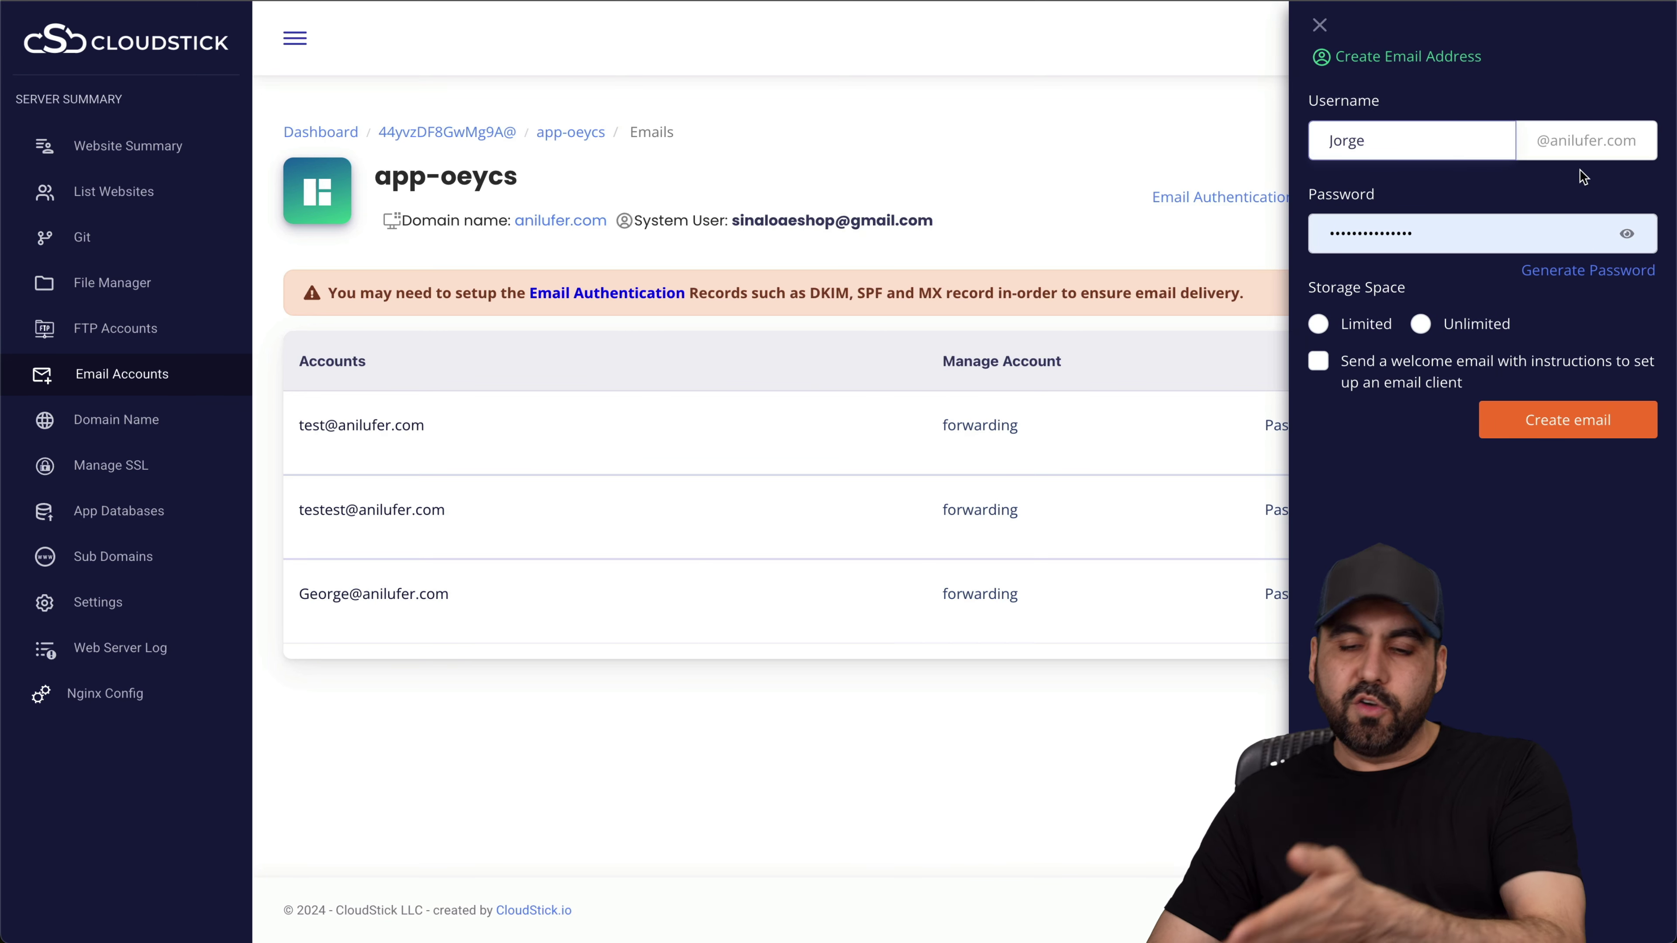
Step: Set the new mailbox's storage space to Unlimited
left_click(1319, 324)
left_click(1447, 329)
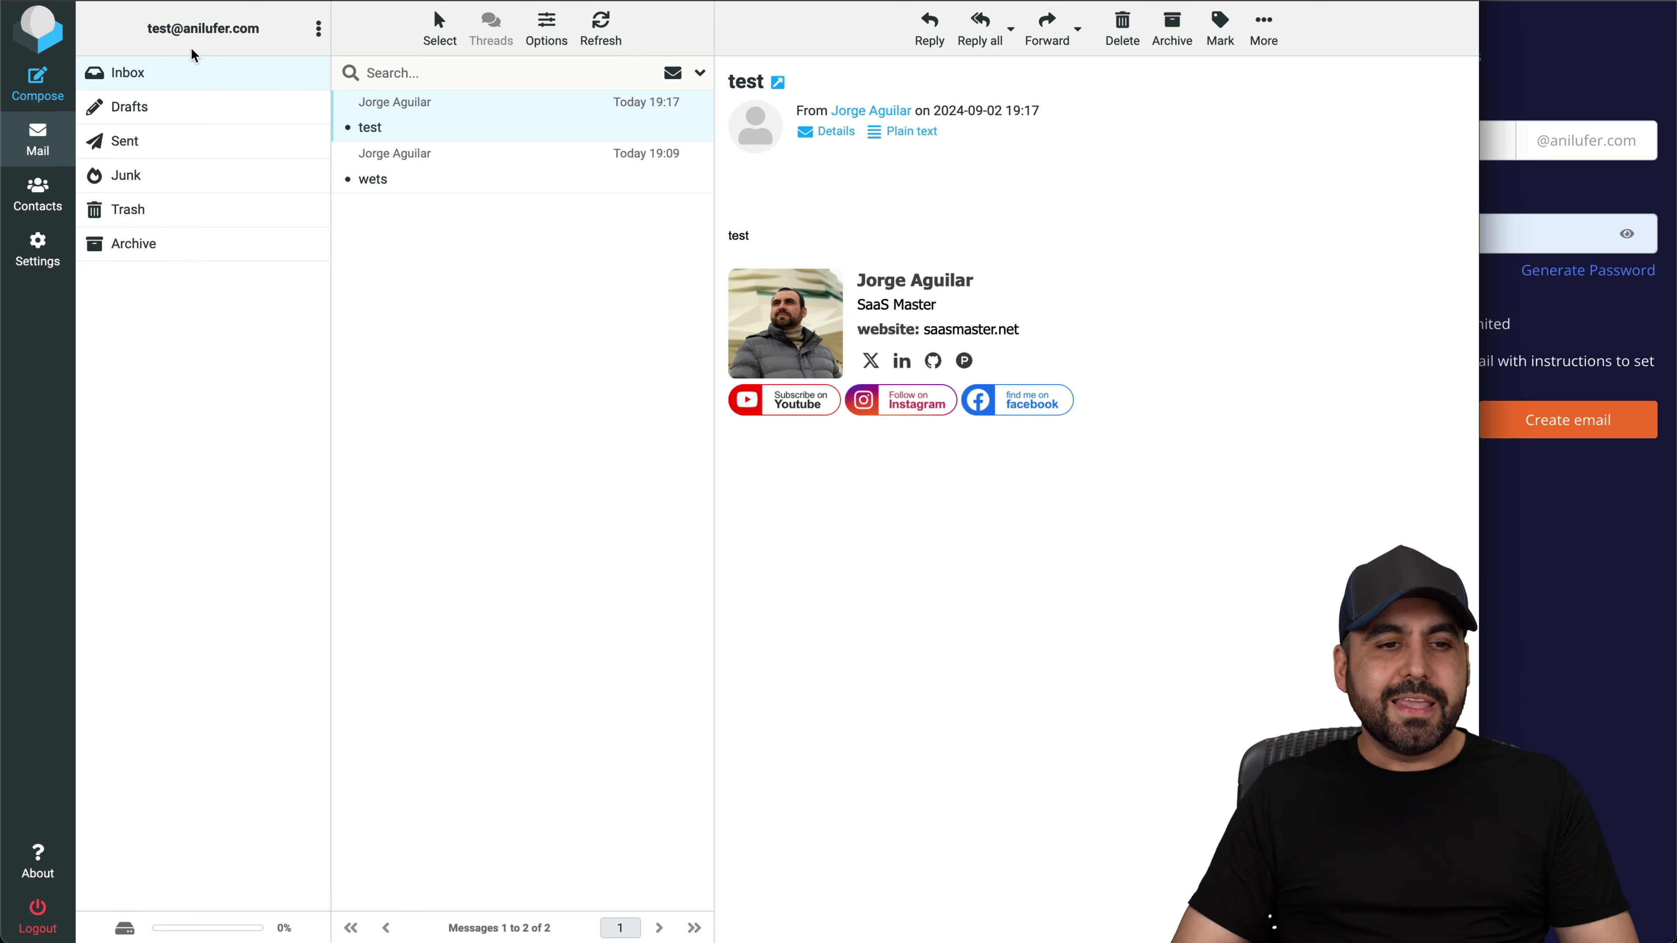
left_click_drag(129, 21, 279, 13)
left_click(574, 395)
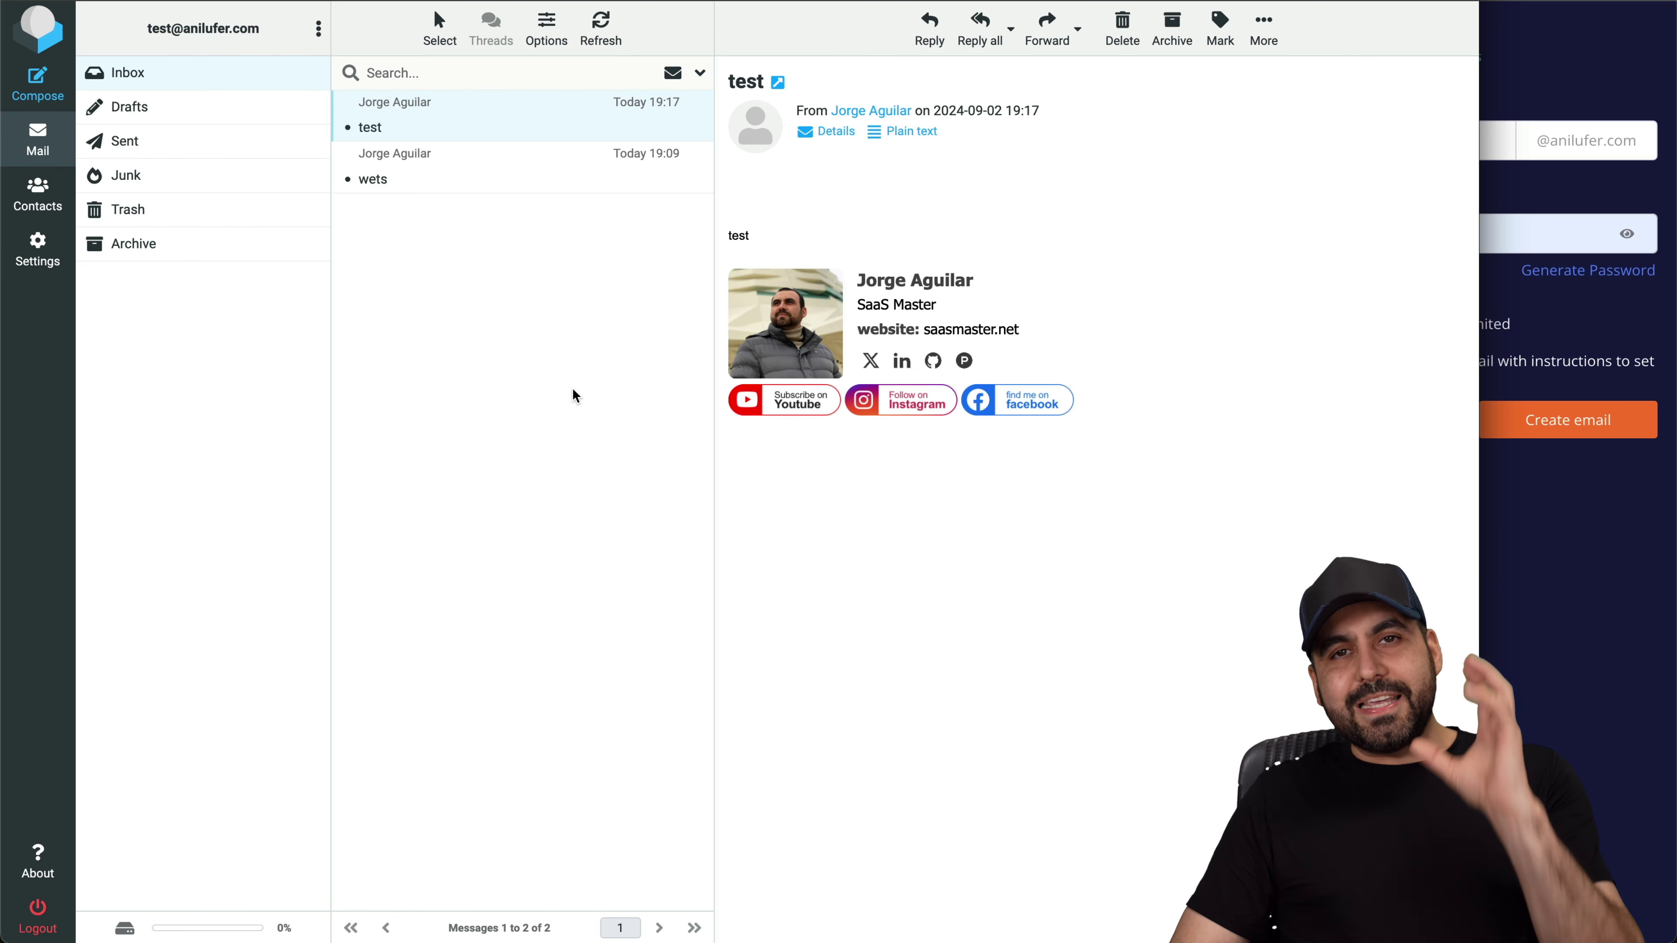
left_click(1581, 490)
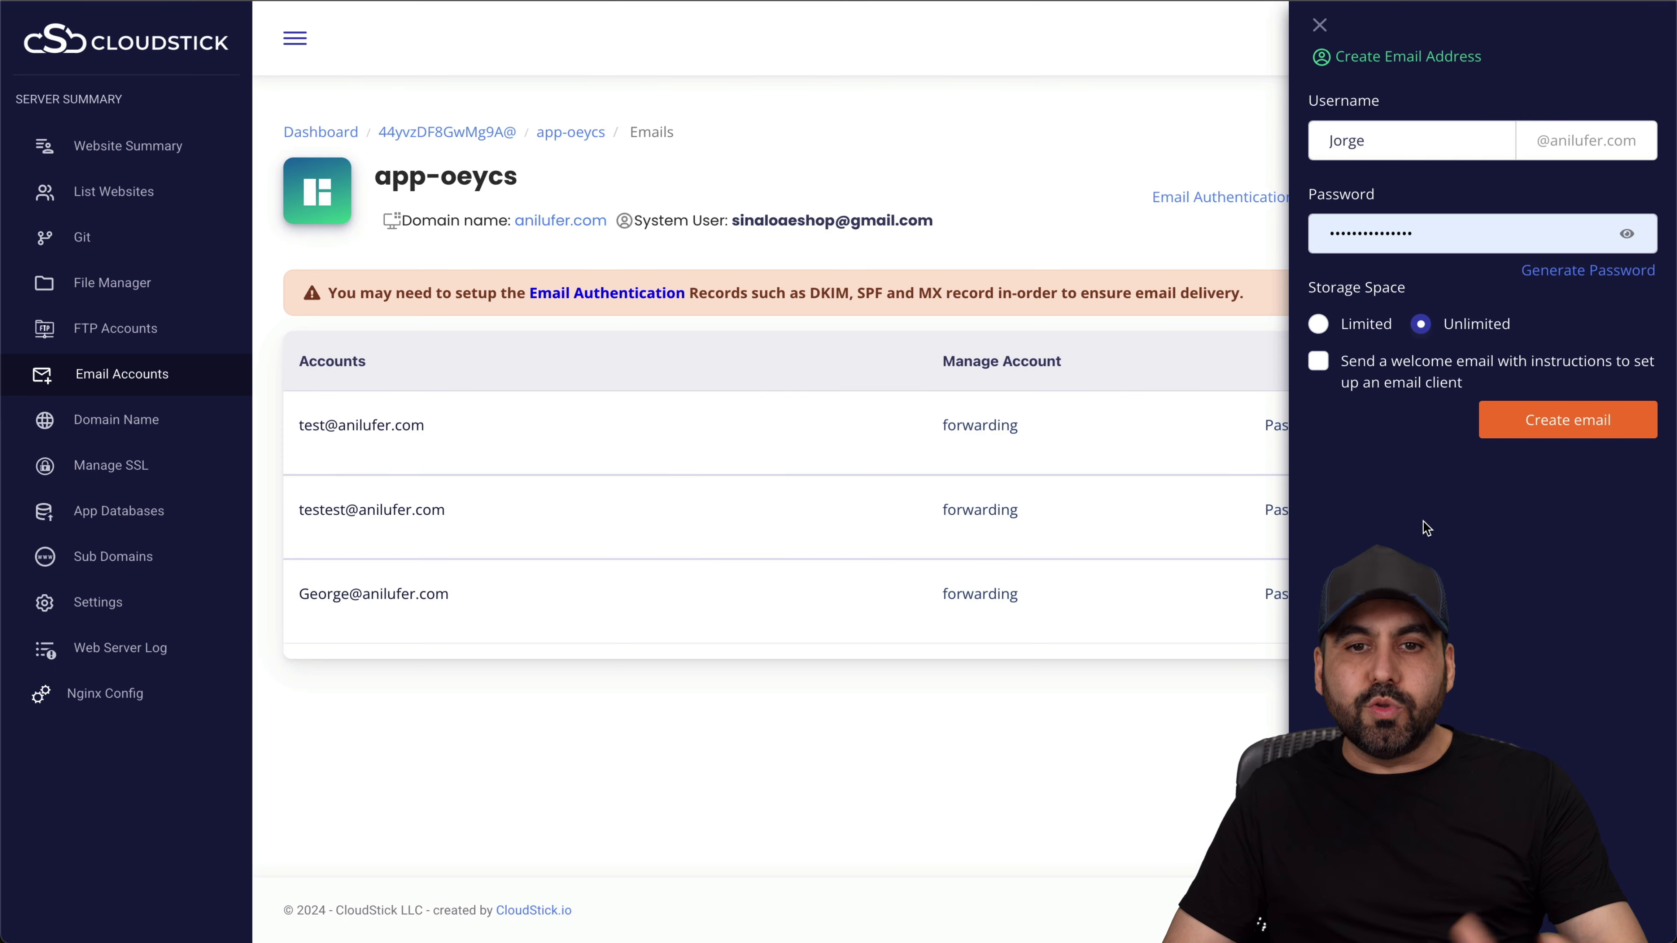